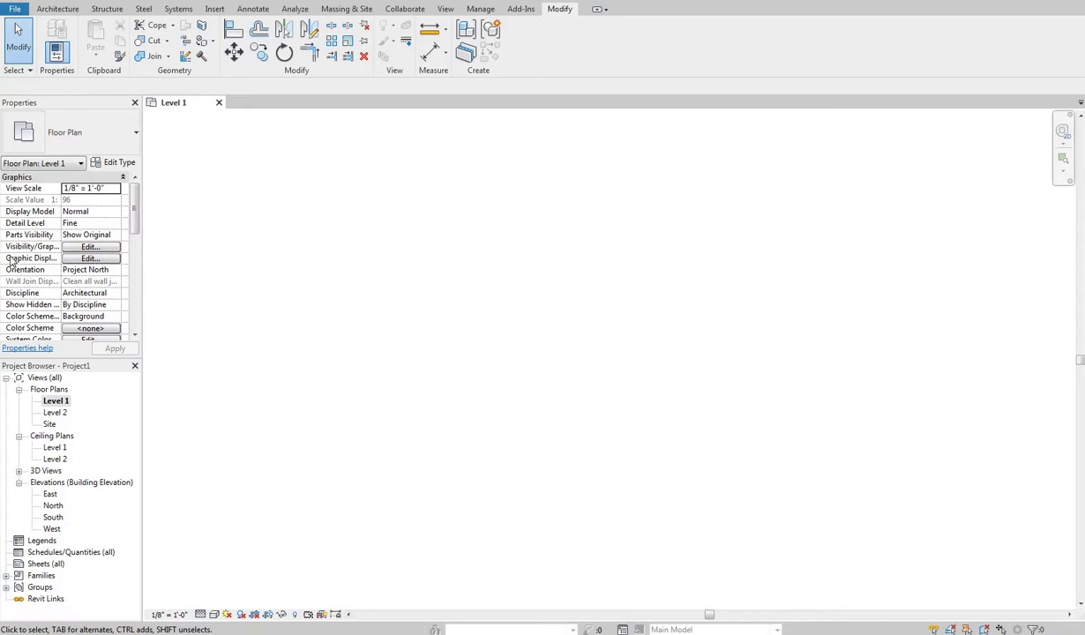
Draw a horizontal Basic Wall Generic - 8" about 8' 5" long in the Level 1 floor plan.
click(57, 9)
key(w)
key(a)
click(473, 394)
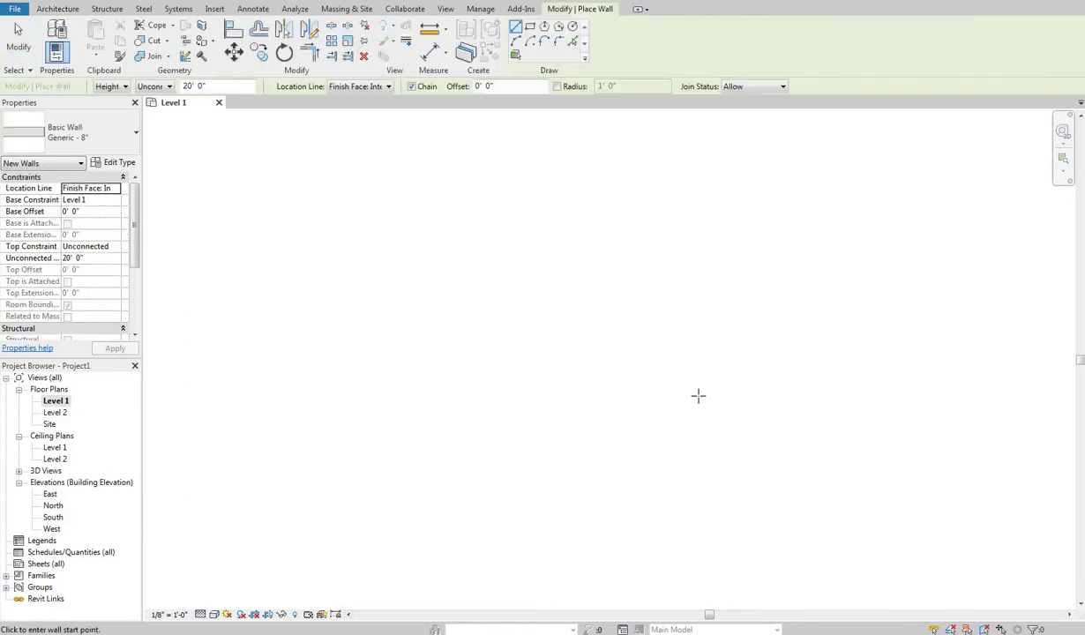
click(733, 392)
right_click(596, 284)
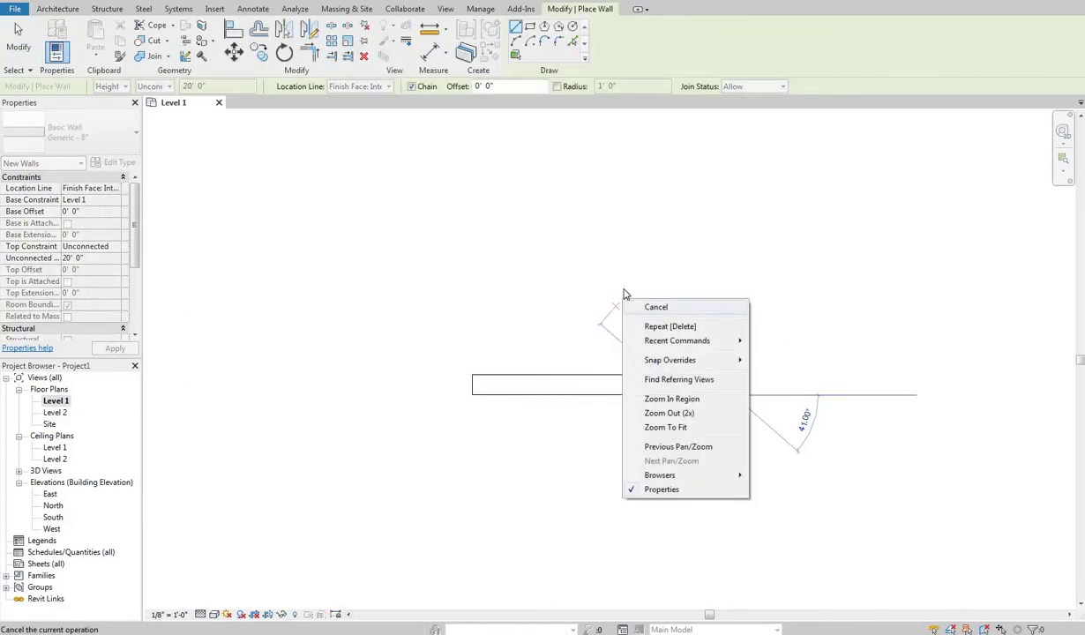
key(Escape)
key(Escape)
Place a Door-Interior-Single-2_Panel-Wood 36" x 80" door in the wall, centred about 1' 9" from its left end.
key(d)
key(r)
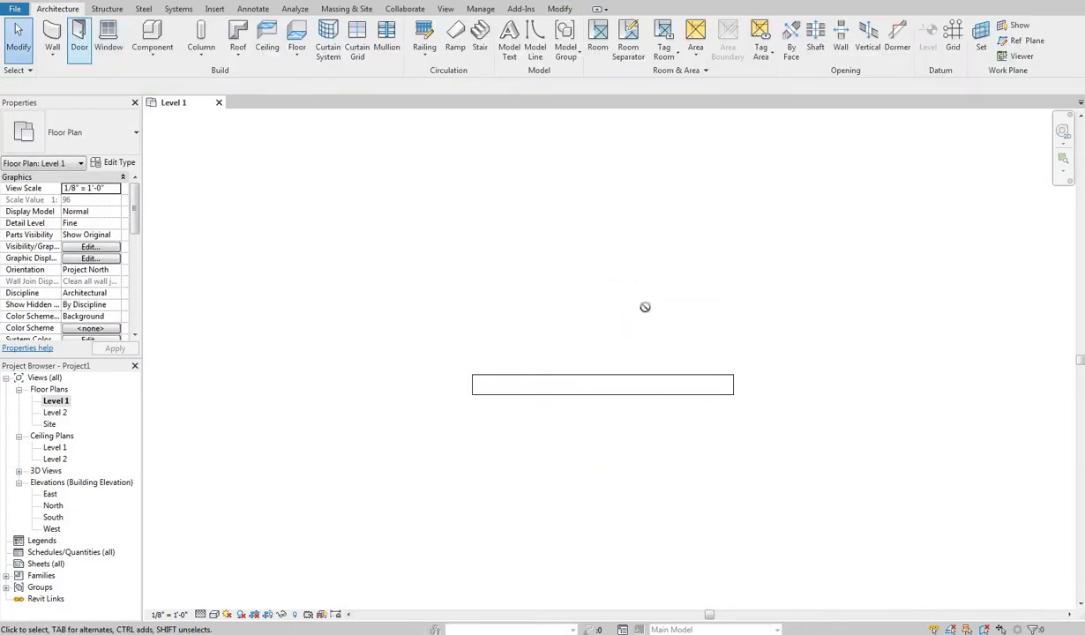
click(525, 380)
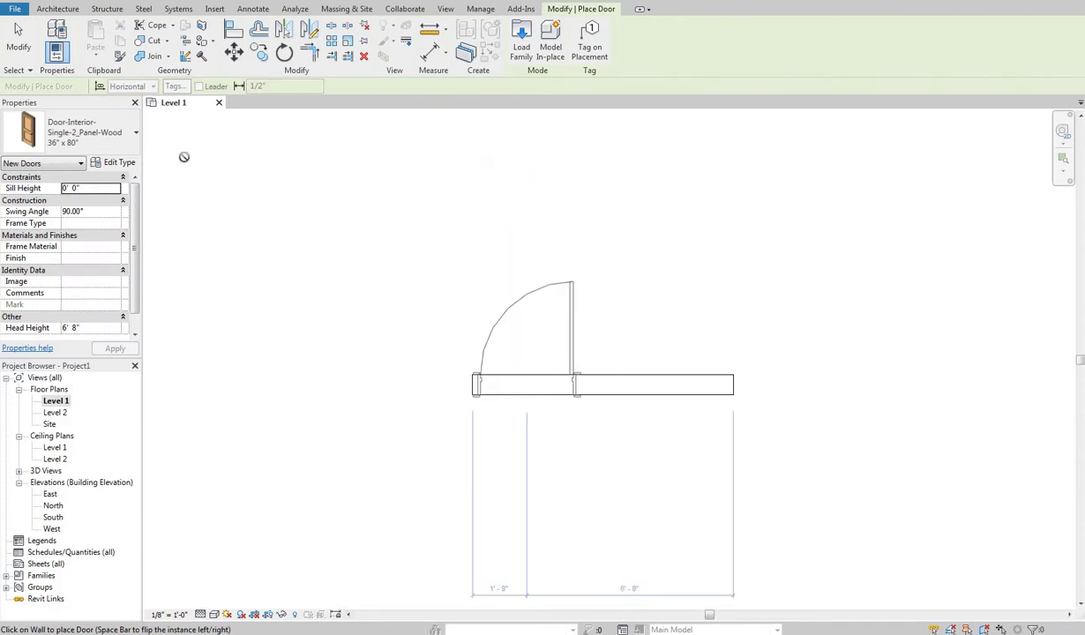
right_click(311, 221)
click(336, 232)
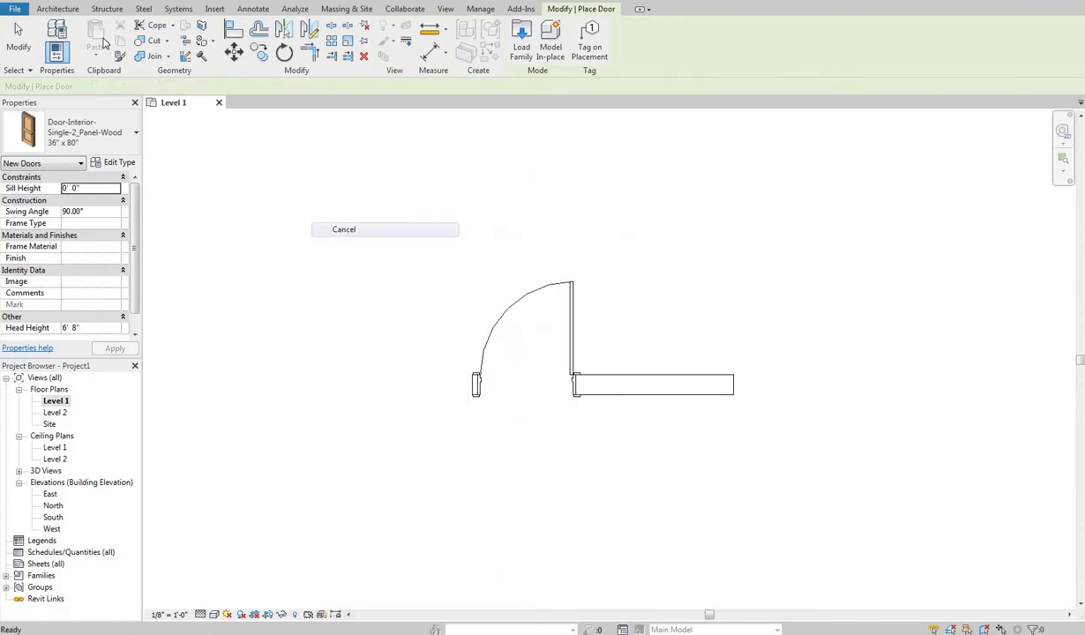
Place a Fixed 16" x 48" window in the wall to the right of the door.
click(109, 40)
click(88, 133)
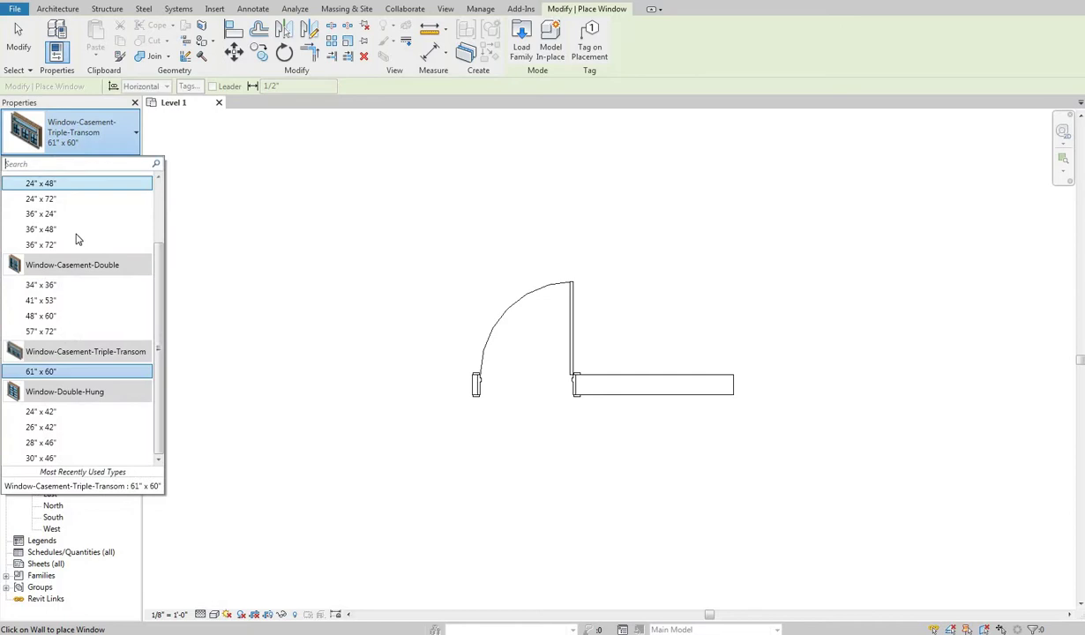
scroll(61, 218, up, 3)
click(62, 218)
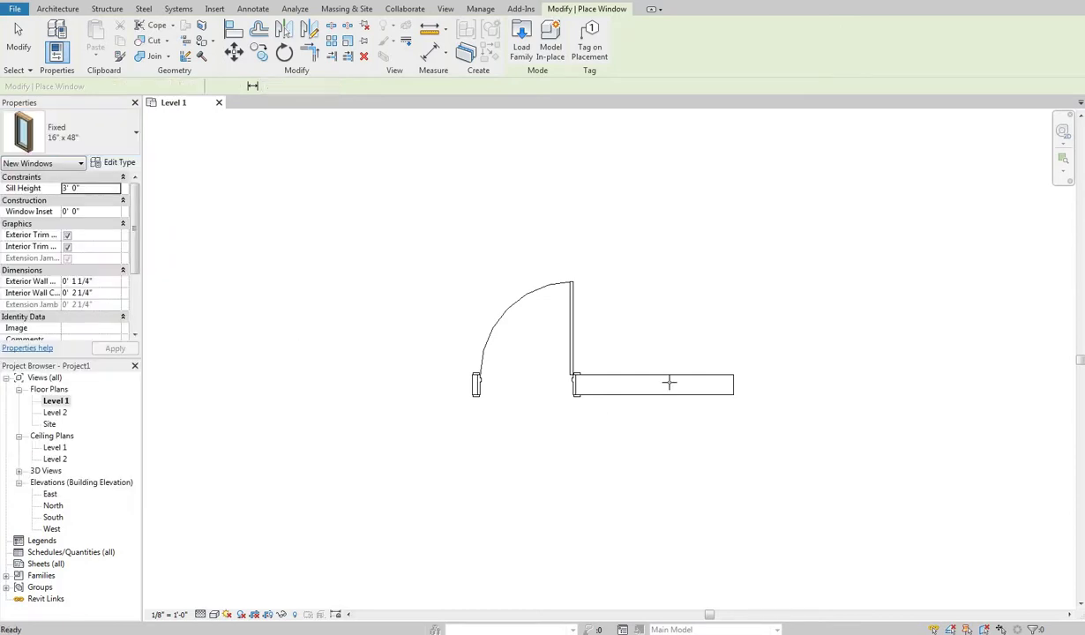
right_click(635, 303)
click(664, 306)
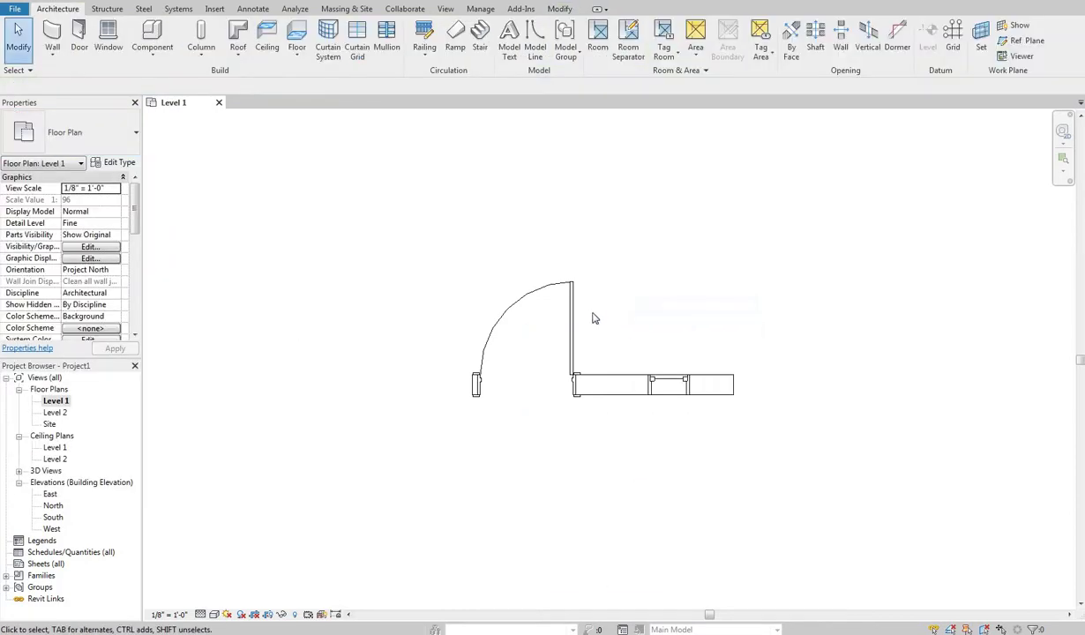
Nudge the door right along the wall until its centre is 2' 0" from the wall's left end.
click(571, 367)
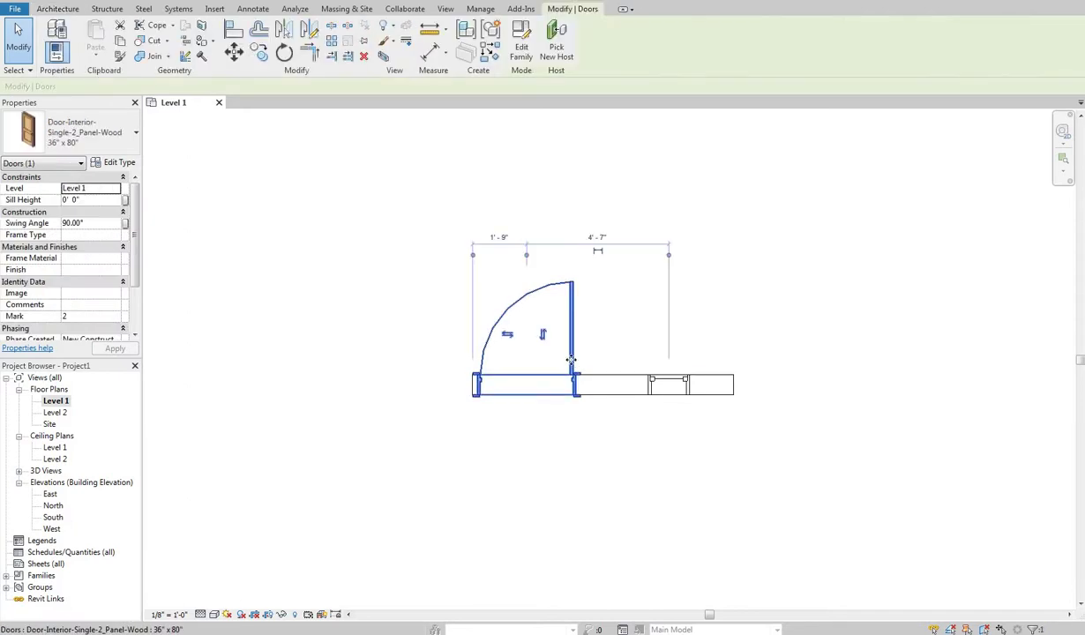
key(Right)
key(Right)
key(Right)
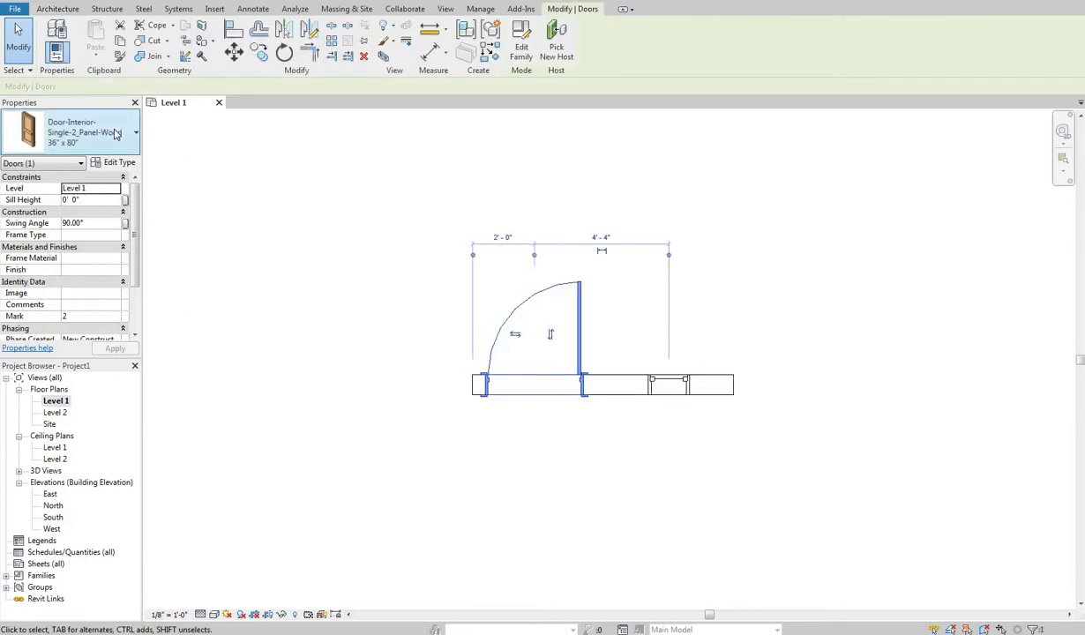
Try the Single-Flush 36" x 80" type on the door and switch back to Door-Interior-Single-2_Panel-Wood 36" x 80".
click(107, 133)
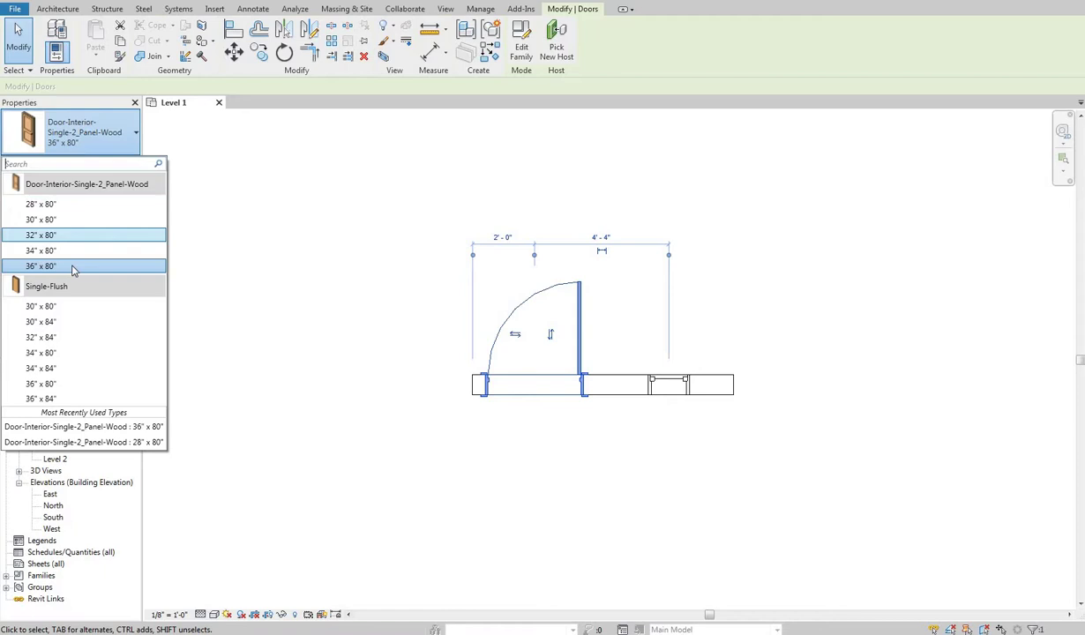
click(68, 388)
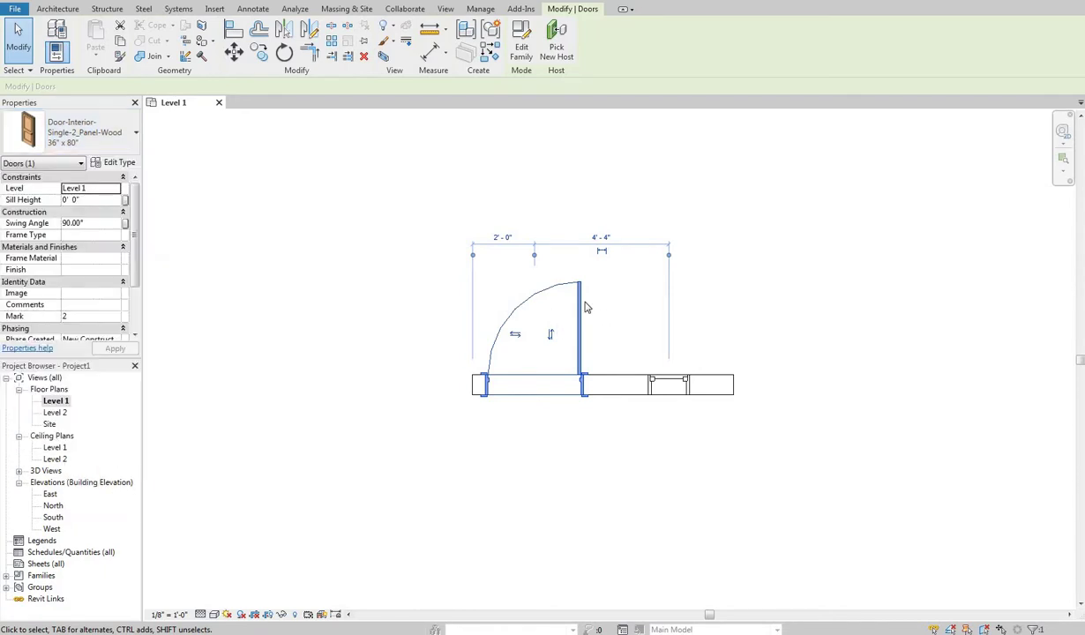
click(104, 148)
click(71, 266)
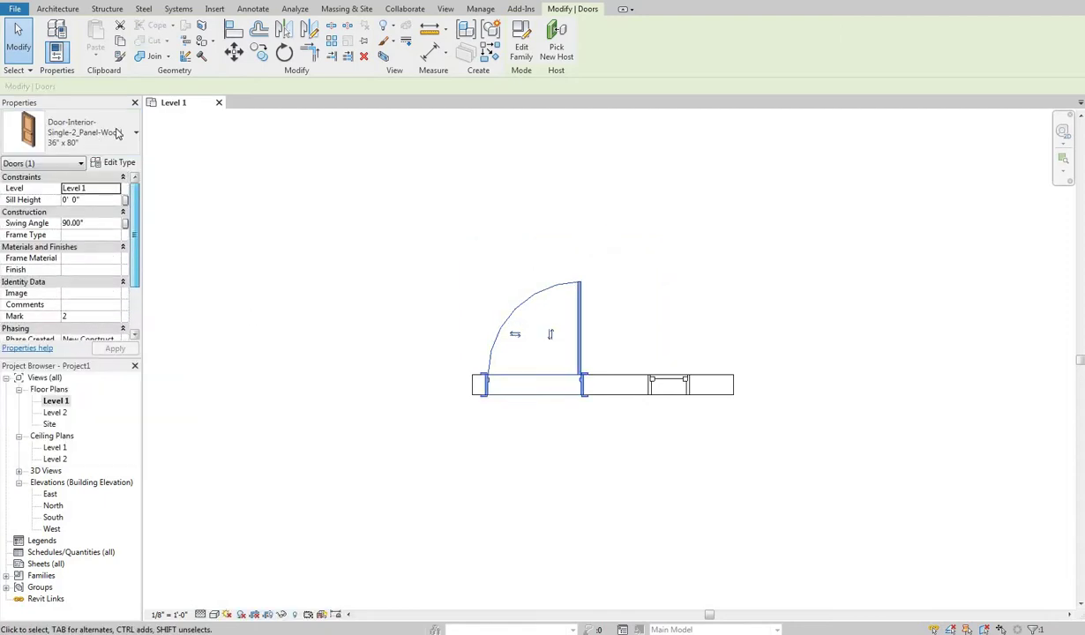
Change the selected door's type to Single-Flush 36" x 80".
click(97, 132)
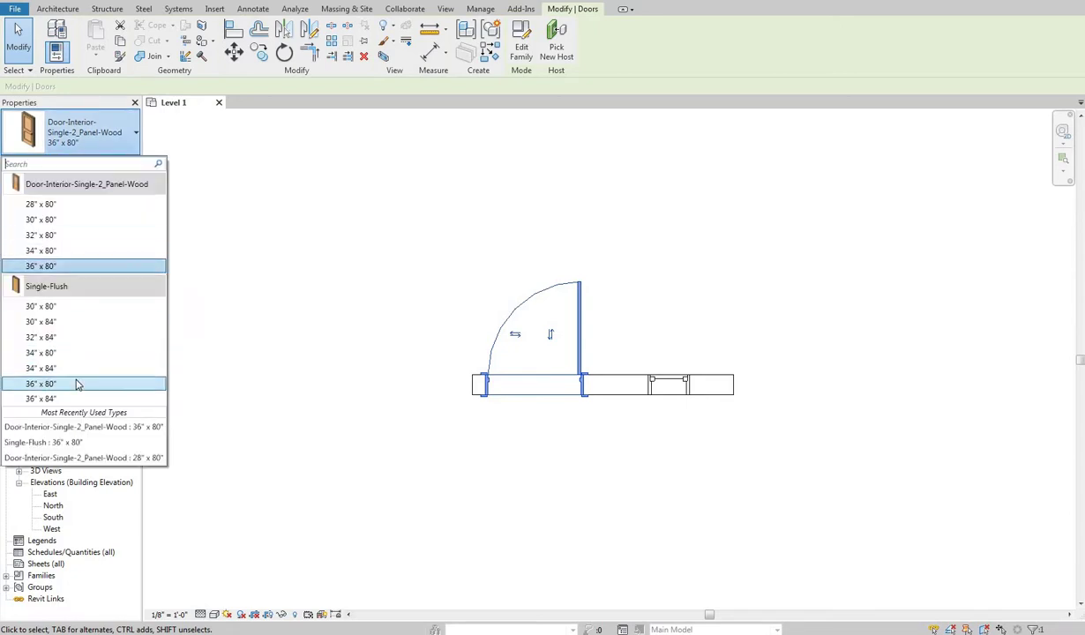
click(76, 382)
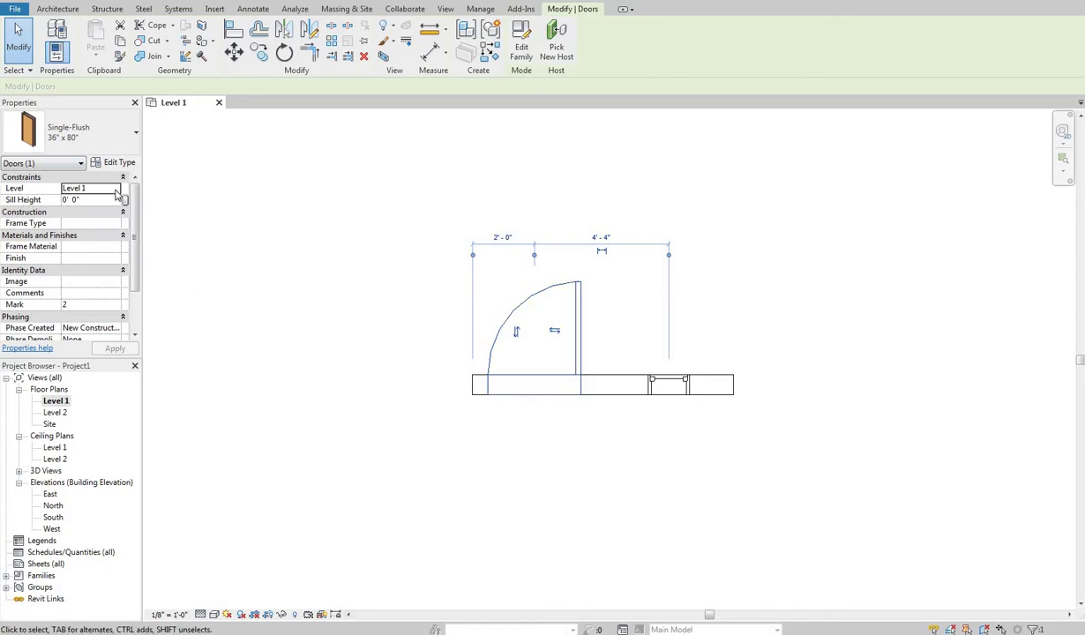
Examine the door's Sill Height, Frame Type, Frame Material, Finish, Image and Comments instance properties.
click(89, 201)
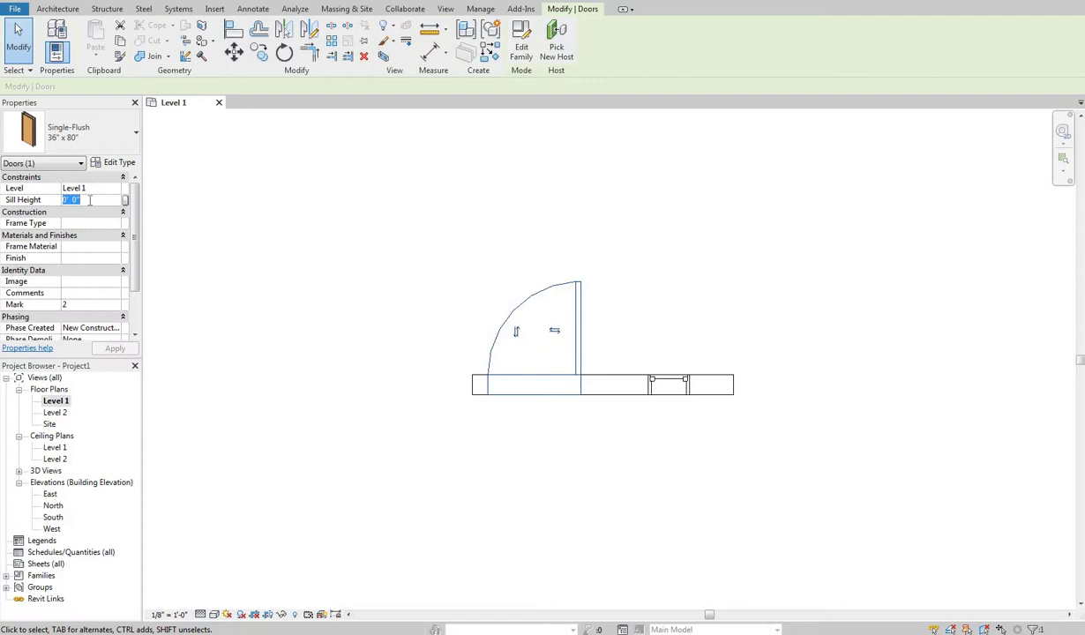
click(75, 199)
key(Return)
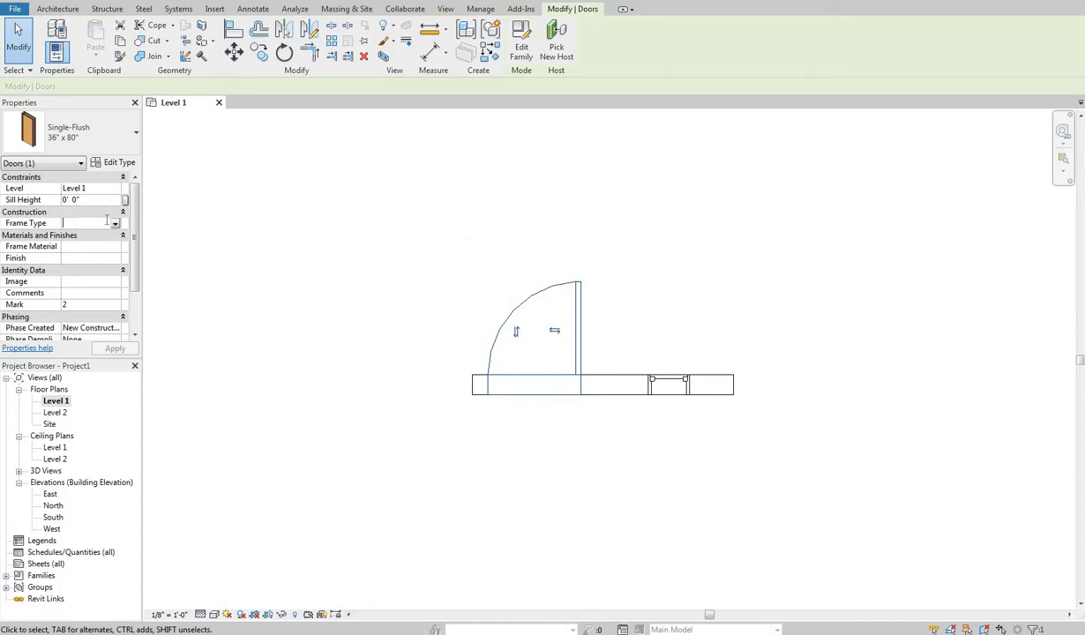
click(84, 222)
key(Return)
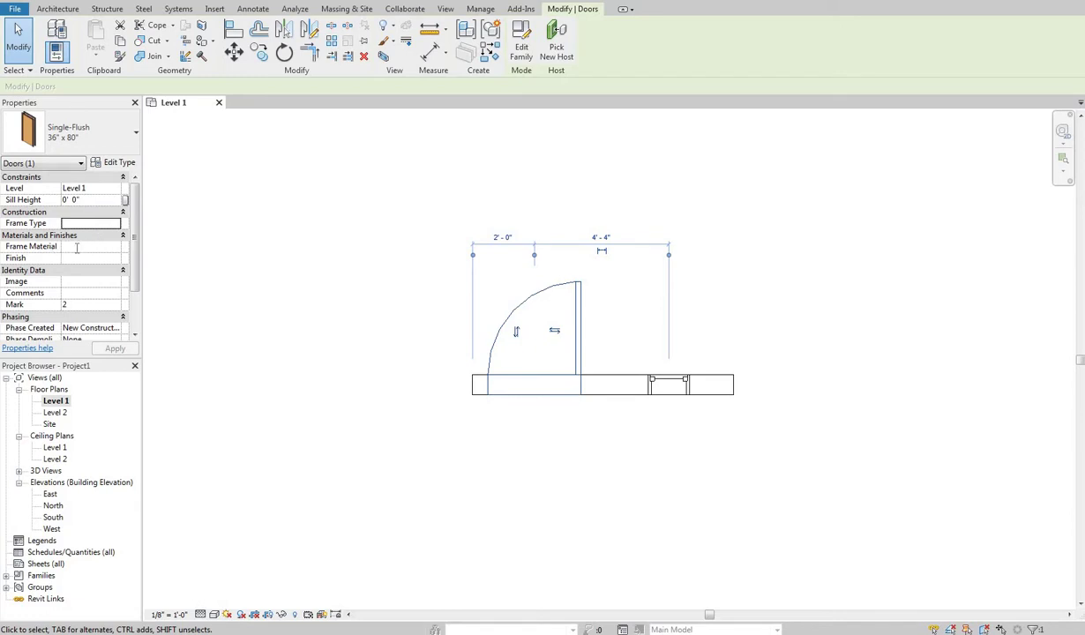
click(76, 248)
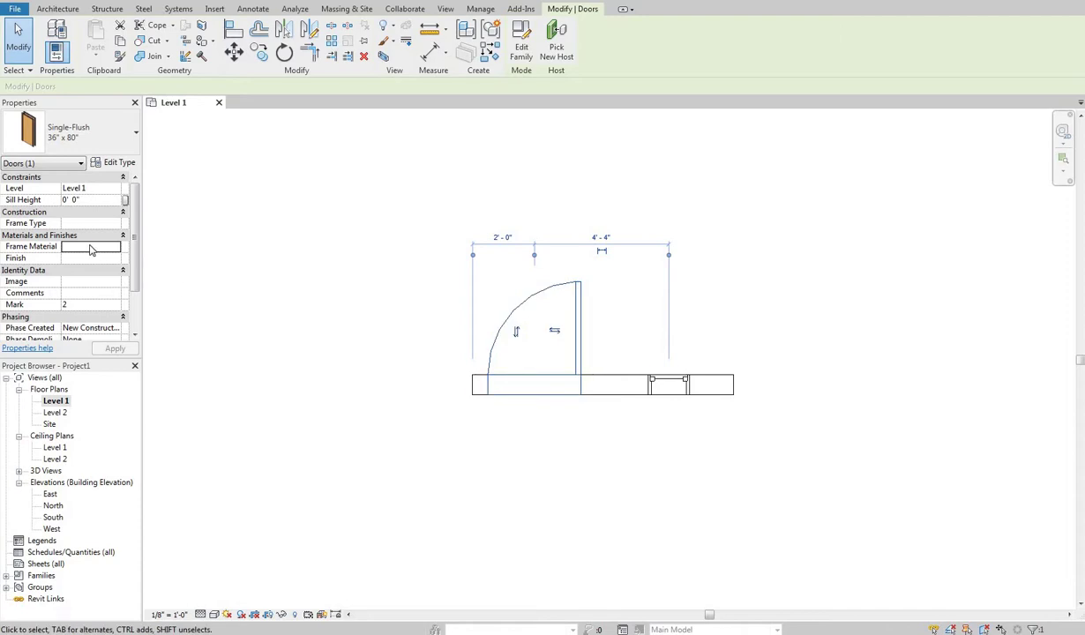
click(92, 246)
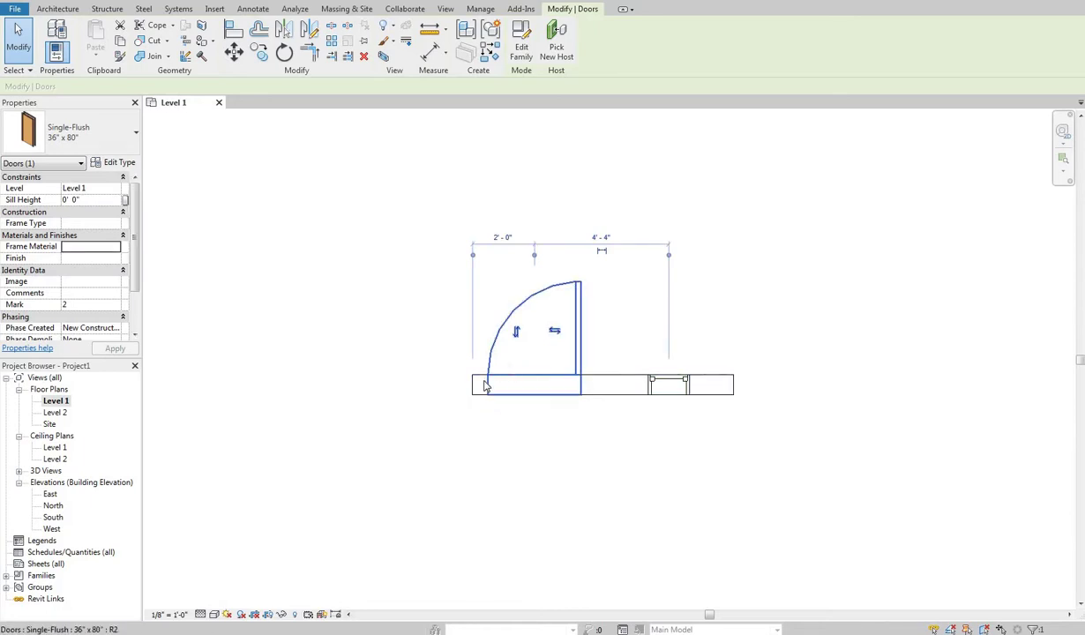
click(89, 248)
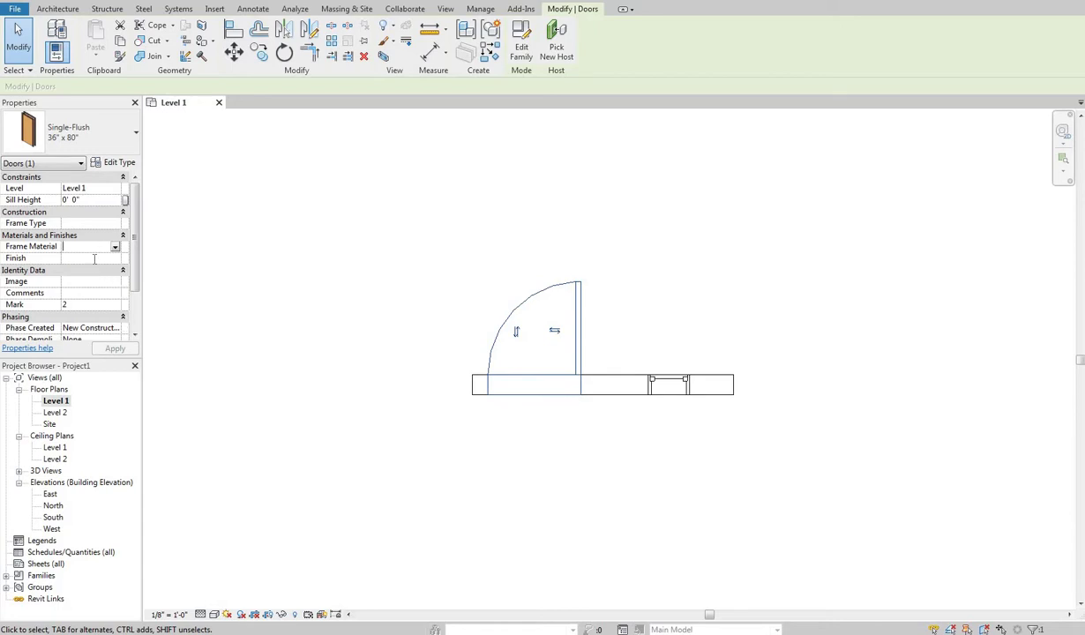
click(71, 257)
click(78, 281)
click(99, 294)
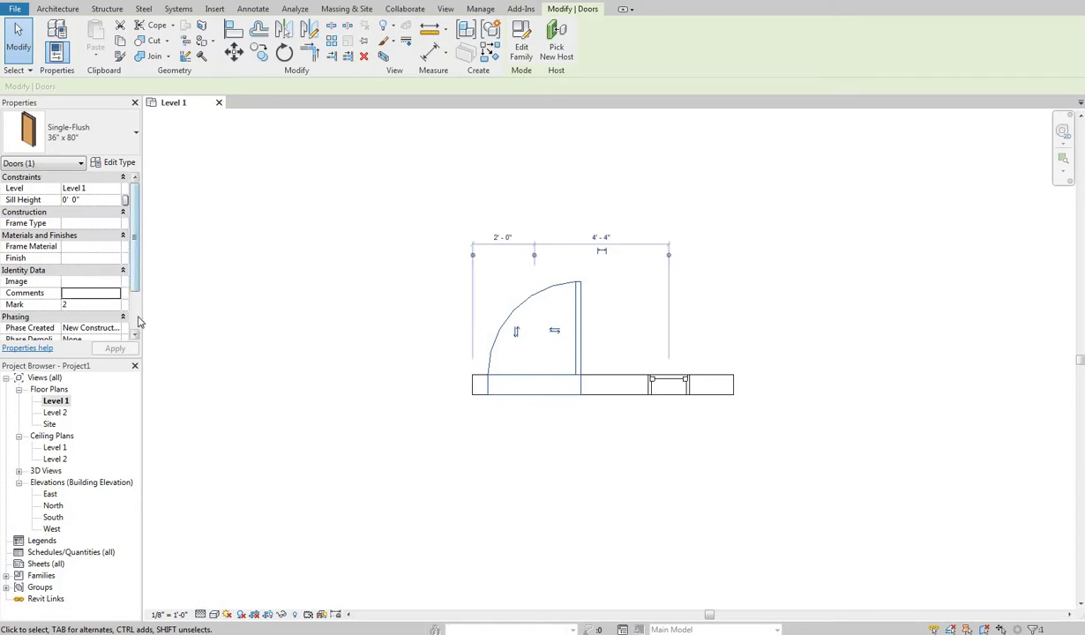
Set the door's Mark to 201.
scroll(115, 296, down, 3)
click(81, 258)
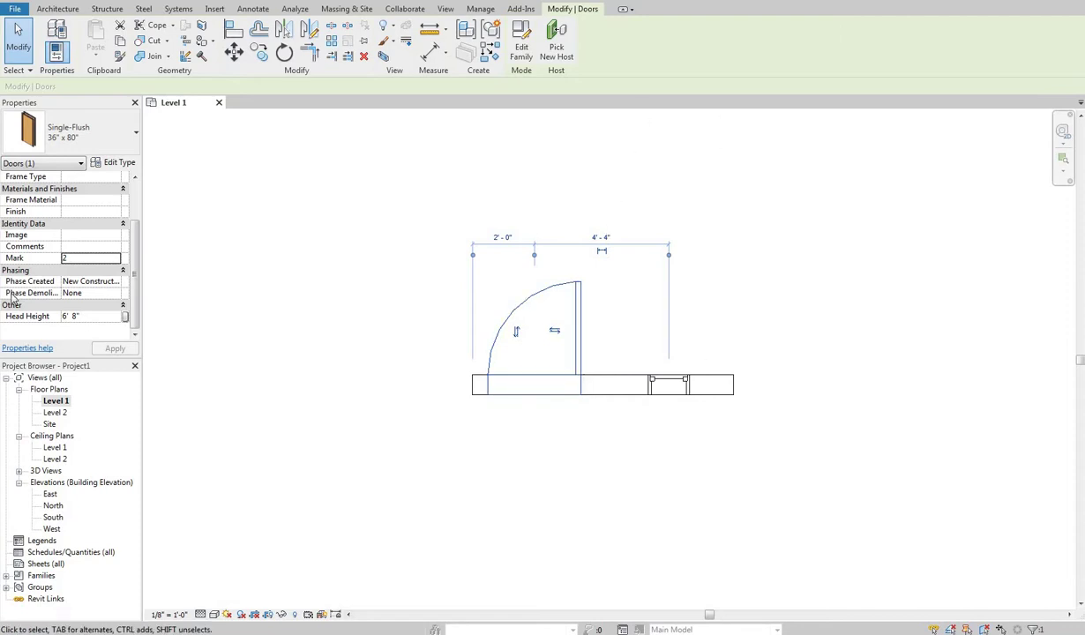
click(95, 258)
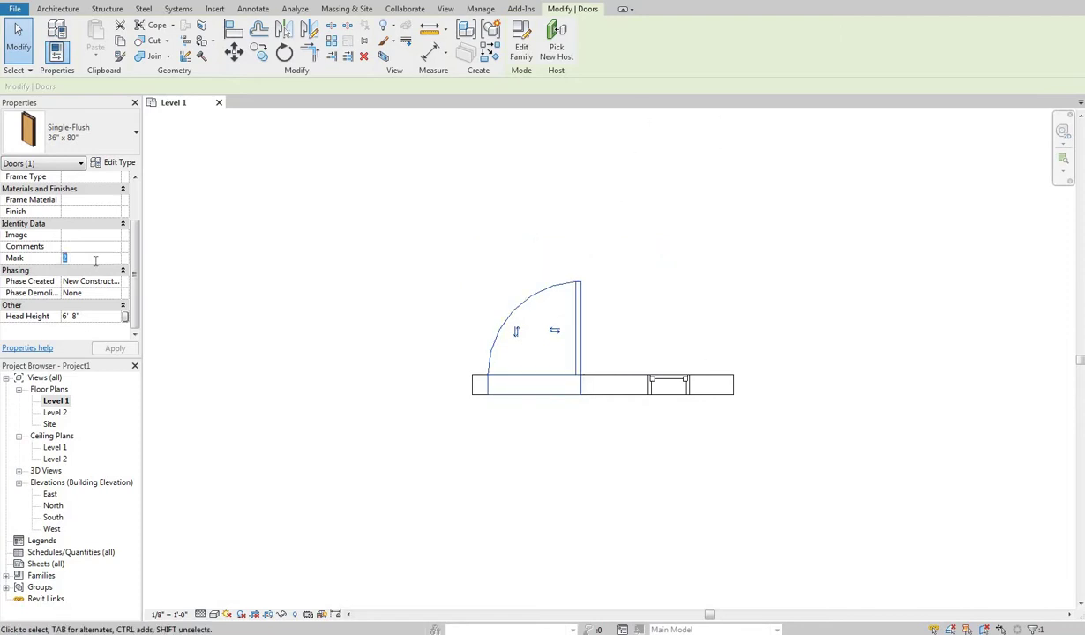
text(201)
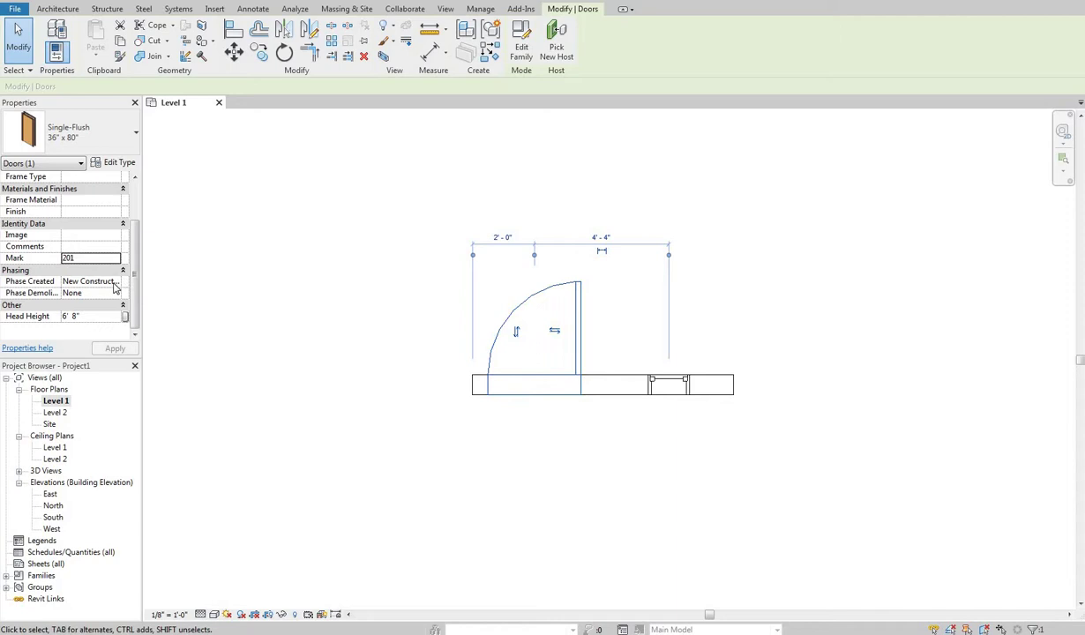
Choose New Construction as the door's Phase Created and None as its Phase Demolished, and deselect the door.
click(89, 282)
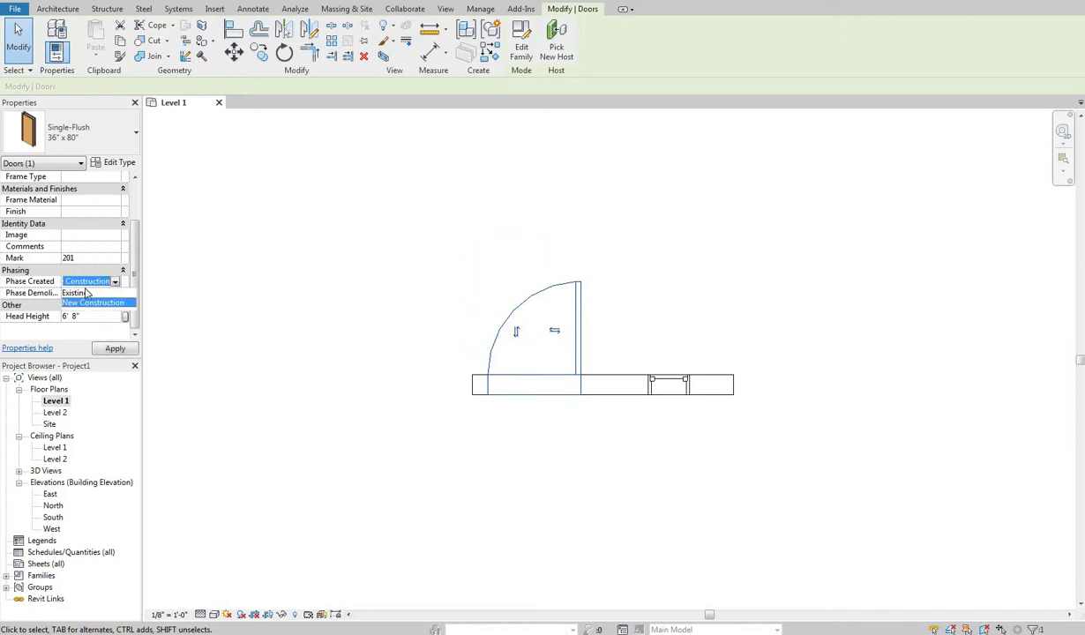
click(89, 302)
click(84, 294)
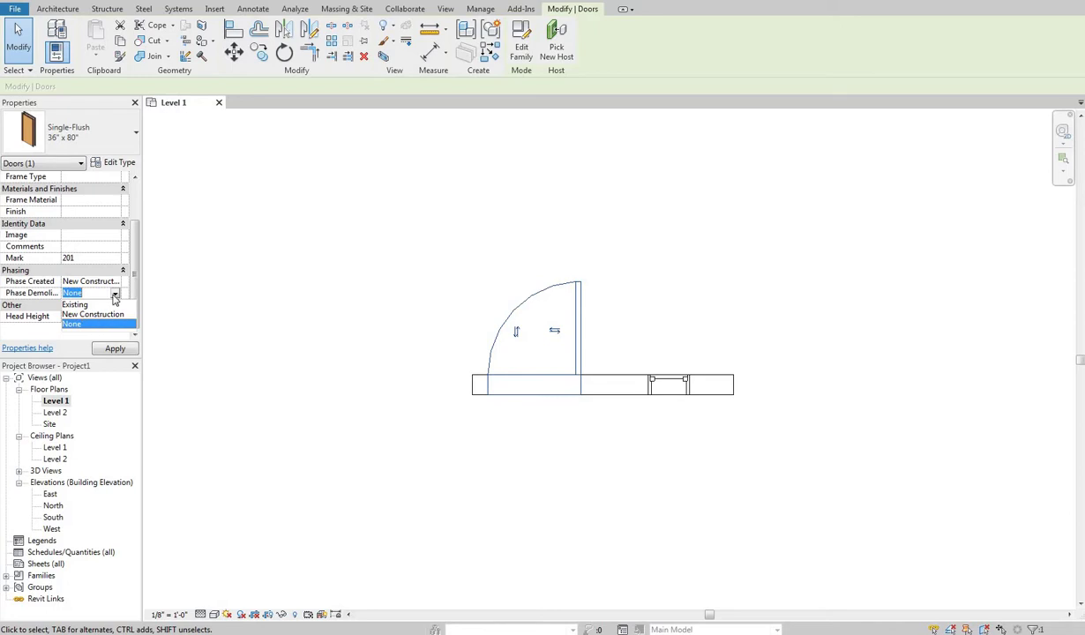
click(88, 324)
click(572, 358)
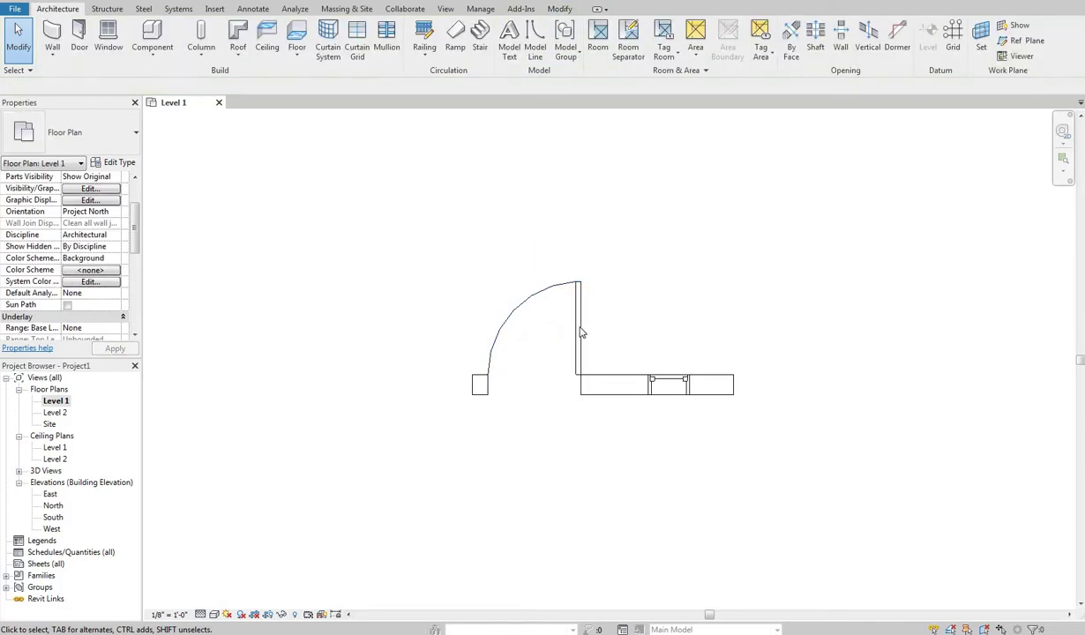
Select the door again and review its full set of instance properties, from the constraints to the head height.
click(495, 354)
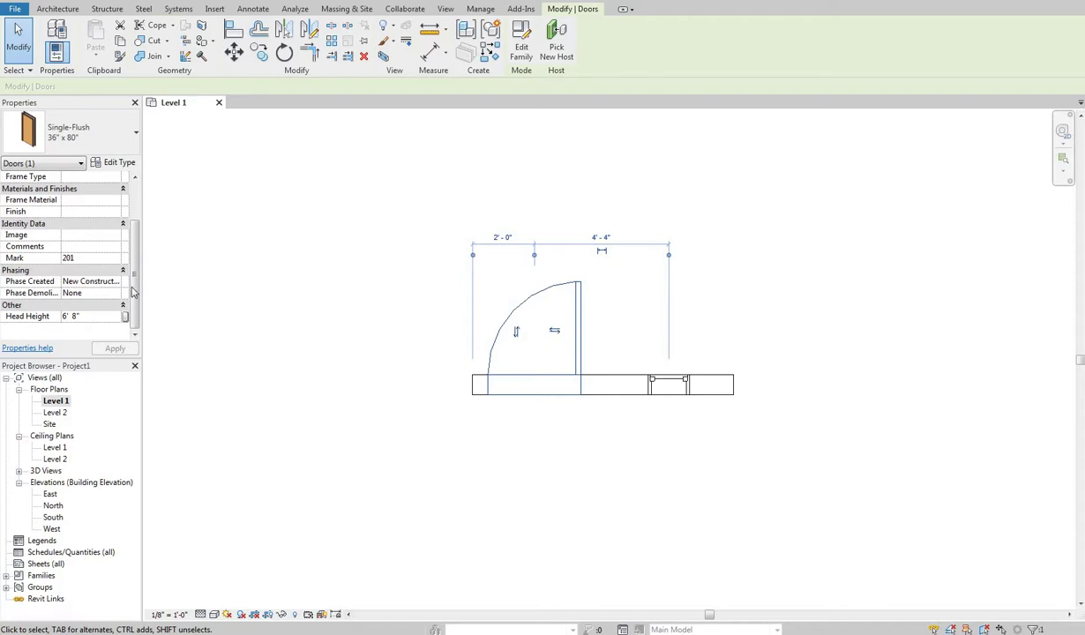
drag(131, 281, 132, 239)
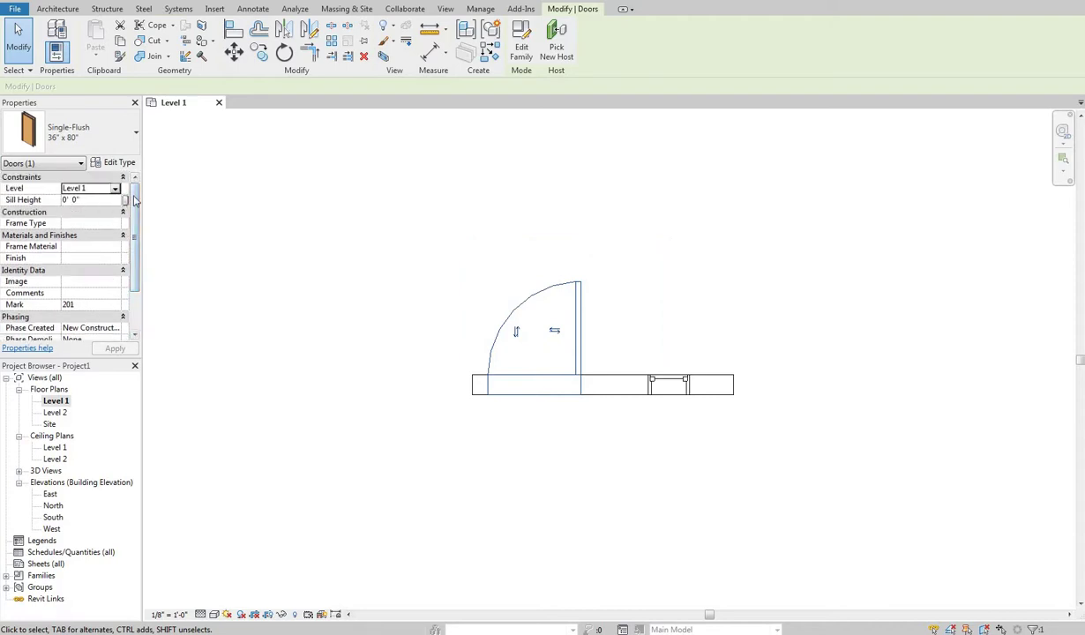
scroll(137, 241, down, 2)
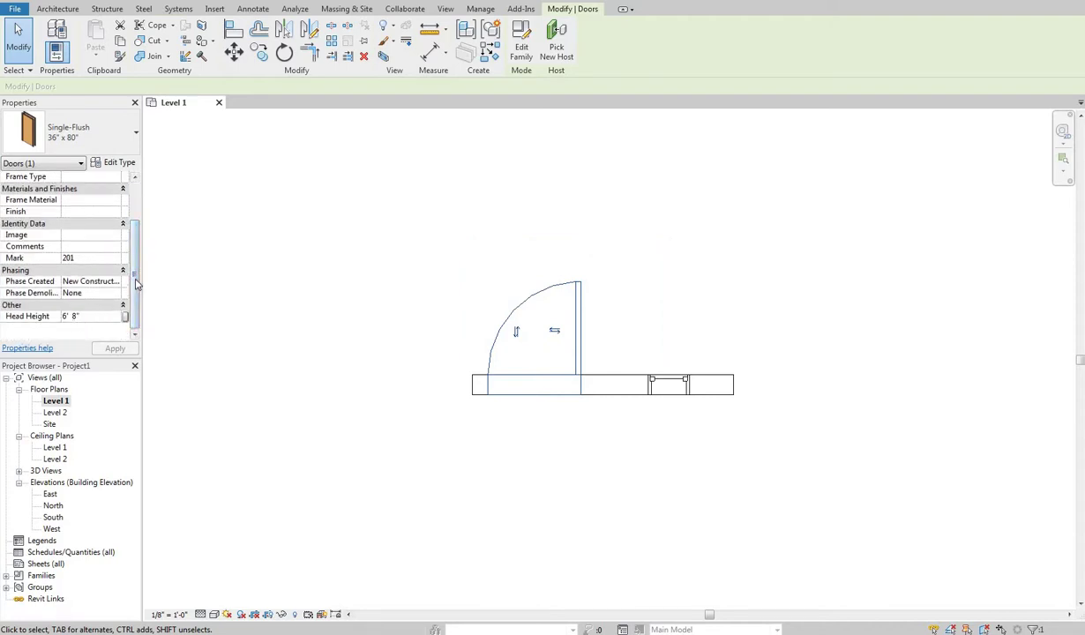
drag(137, 280, 262, 243)
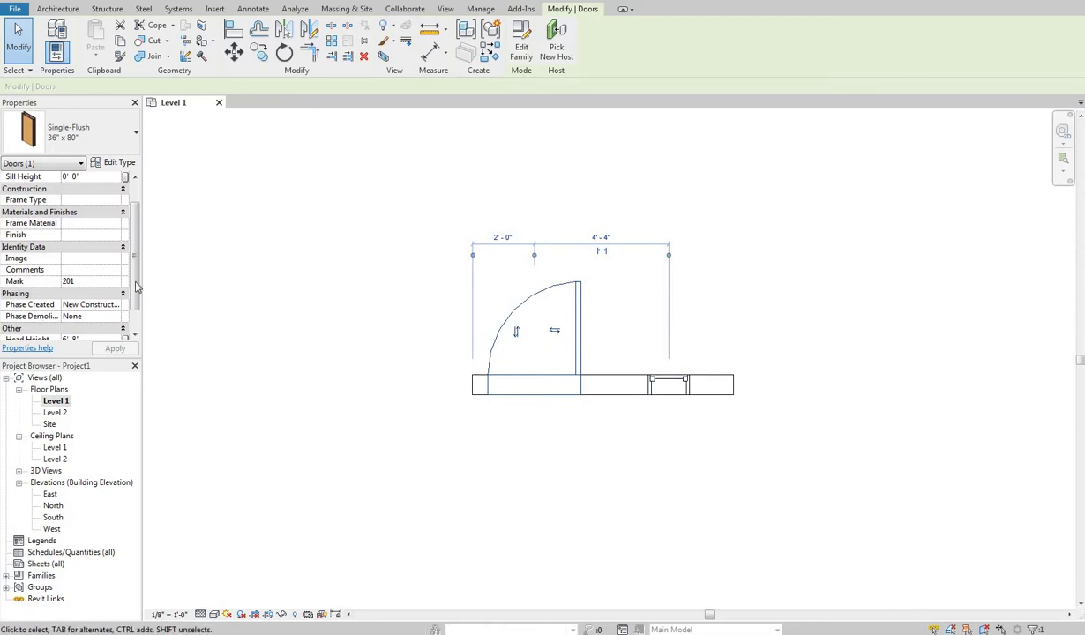
scroll(132, 274, down, 2)
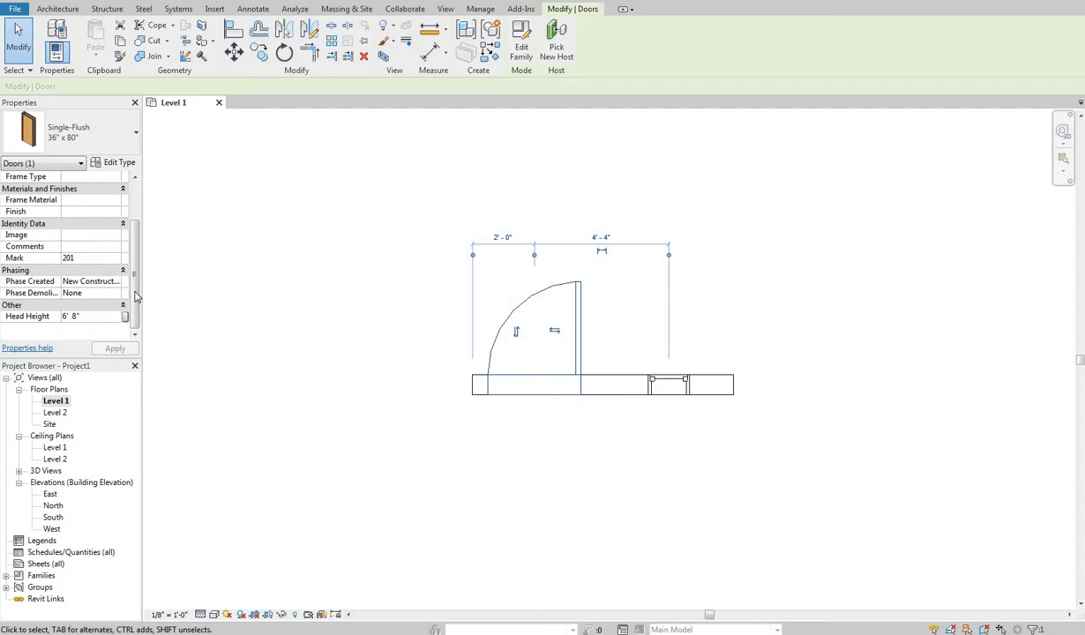
scroll(132, 225, up, 2)
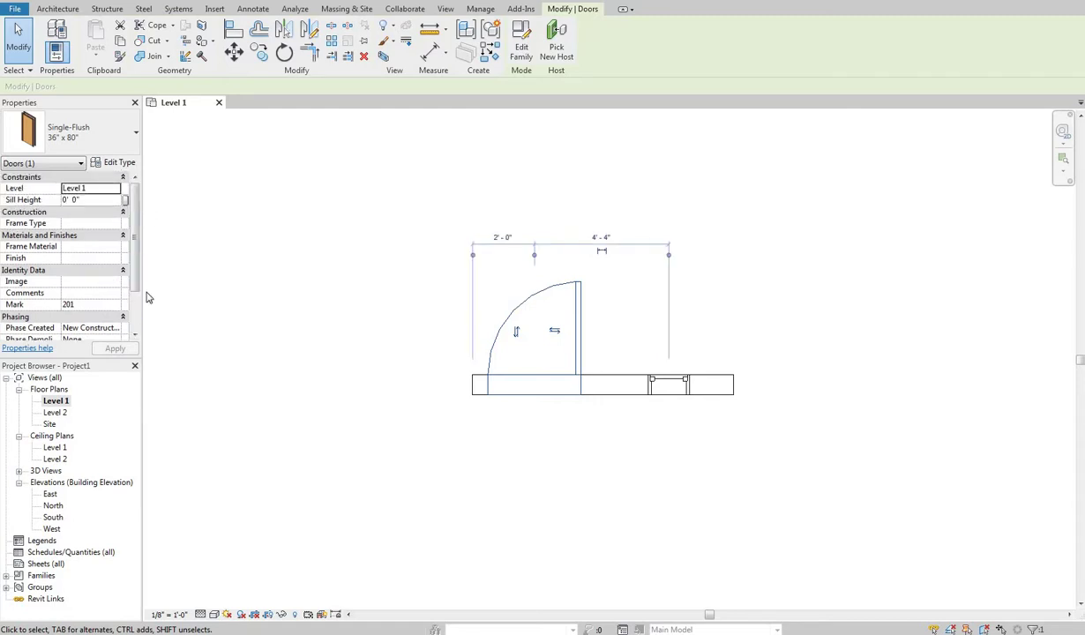
scroll(90, 256, down, 2)
scroll(79, 283, up, 2)
scroll(92, 318, down, 2)
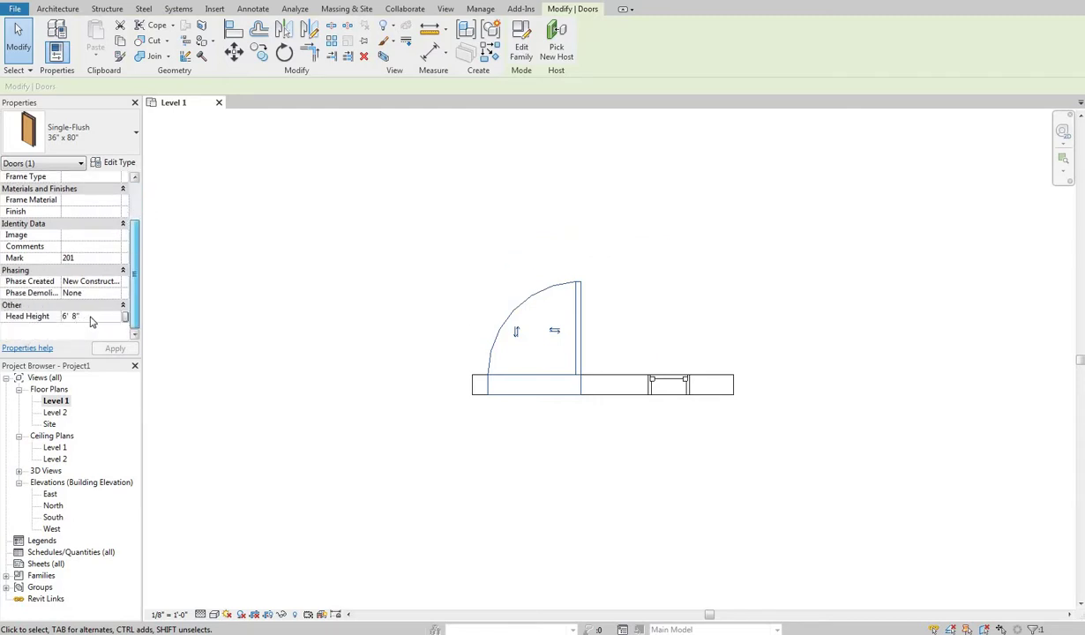
Set the door's Head Height to 7' 0" and check how its Sill Height responds.
click(101, 316)
text(7' 0")
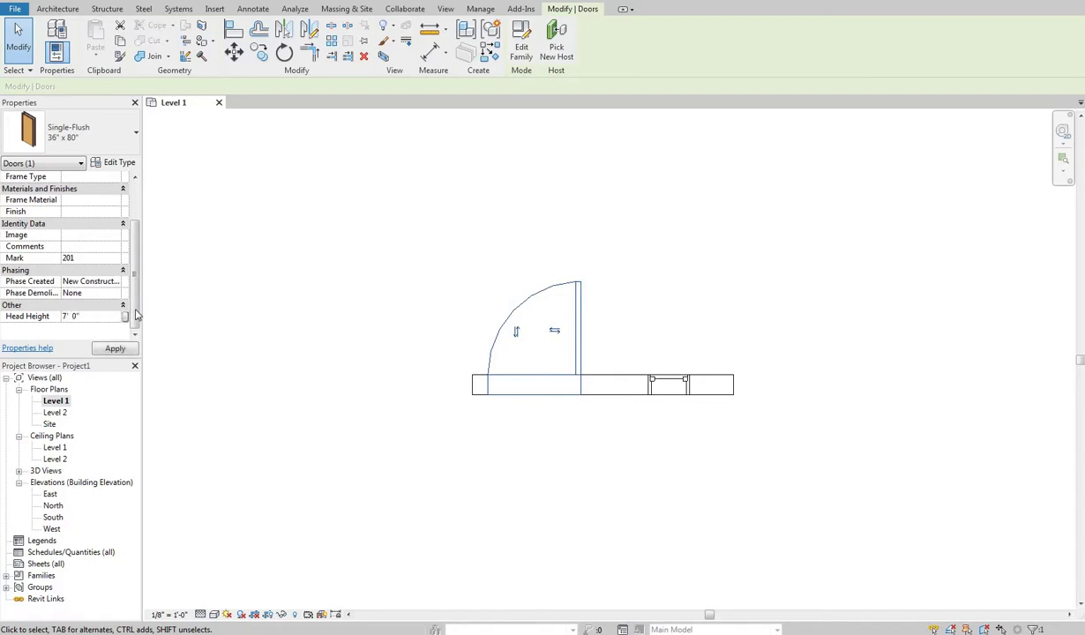
scroll(68, 203, up, 2)
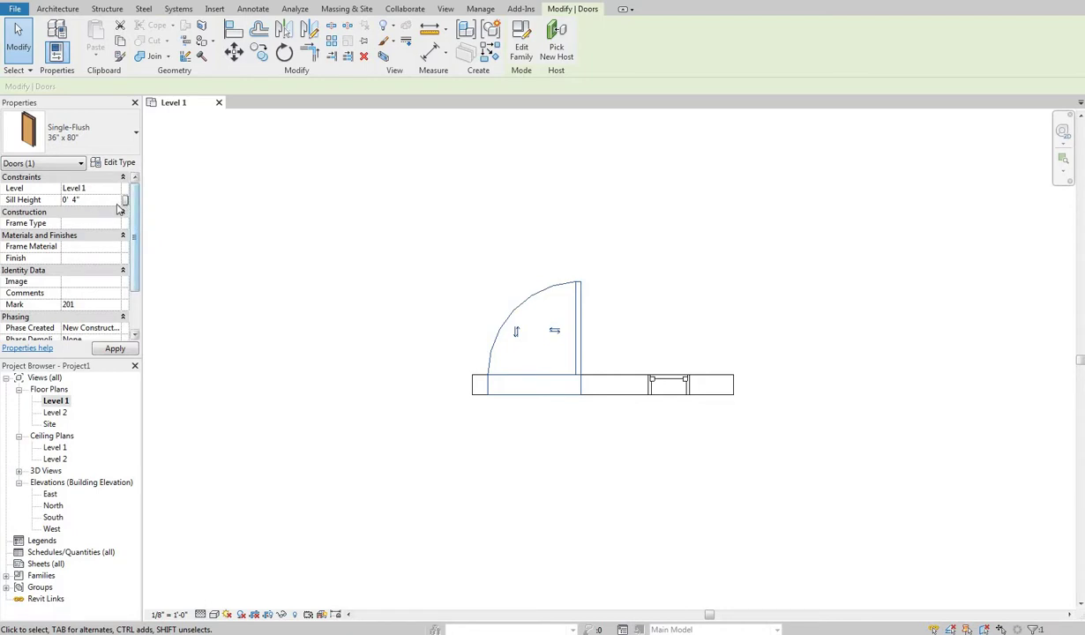
scroll(88, 229, down, 3)
scroll(89, 212, up, 3)
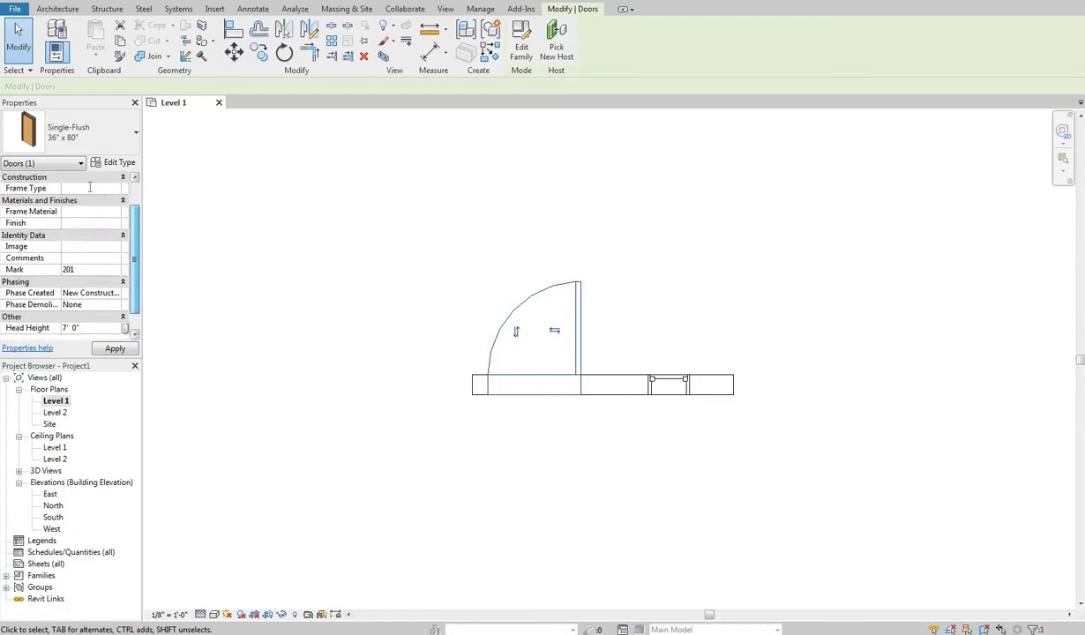
Set the door's Sill Height to 0' 0" and check its Head Height.
click(89, 187)
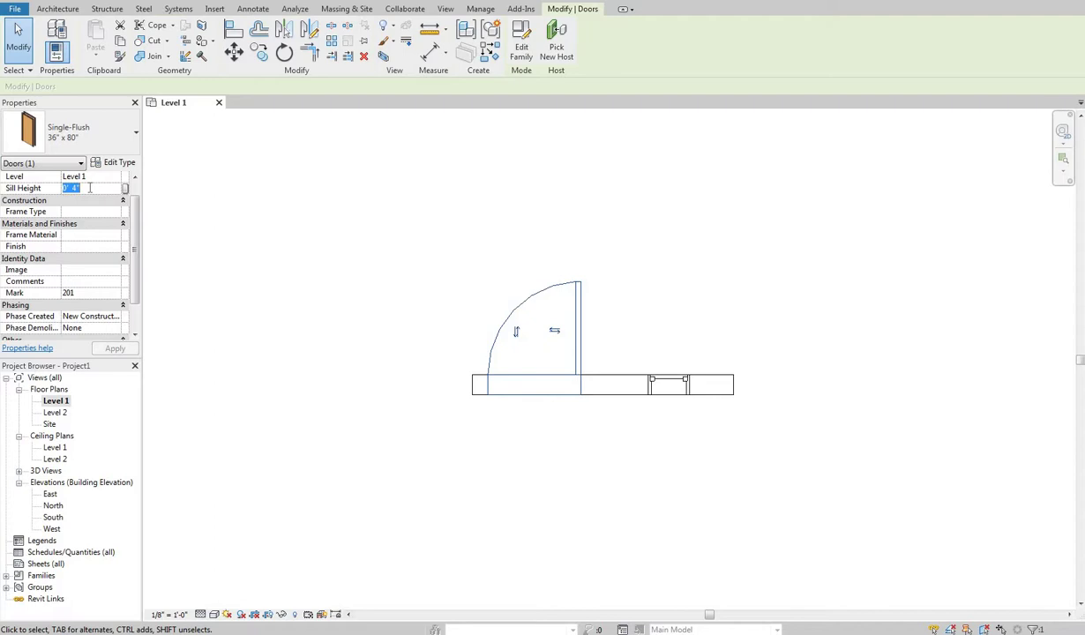
text(0)
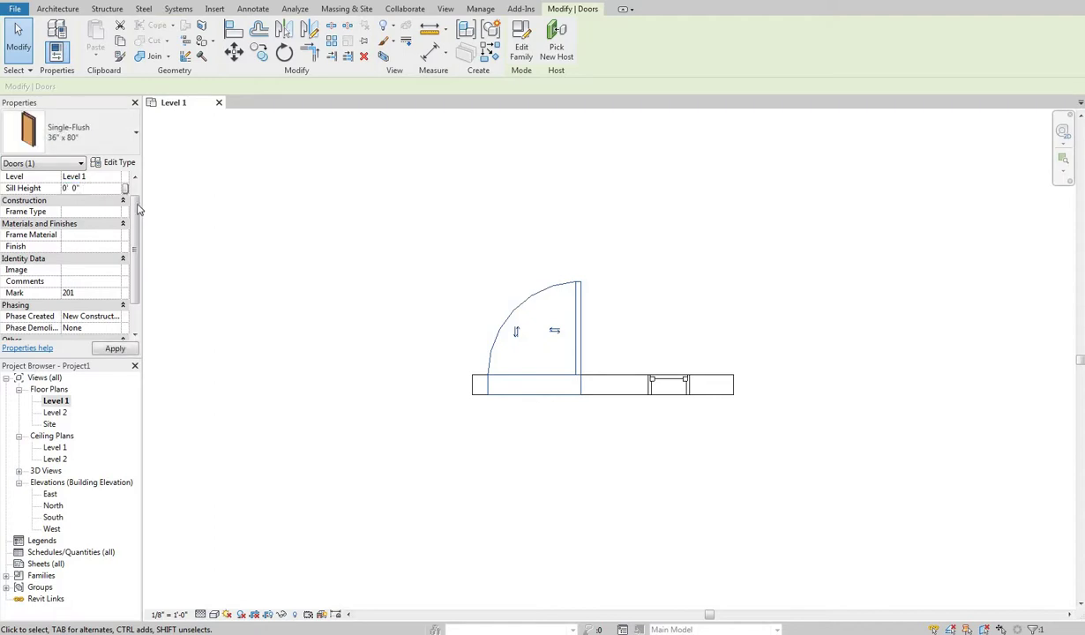
scroll(89, 305, down, 2)
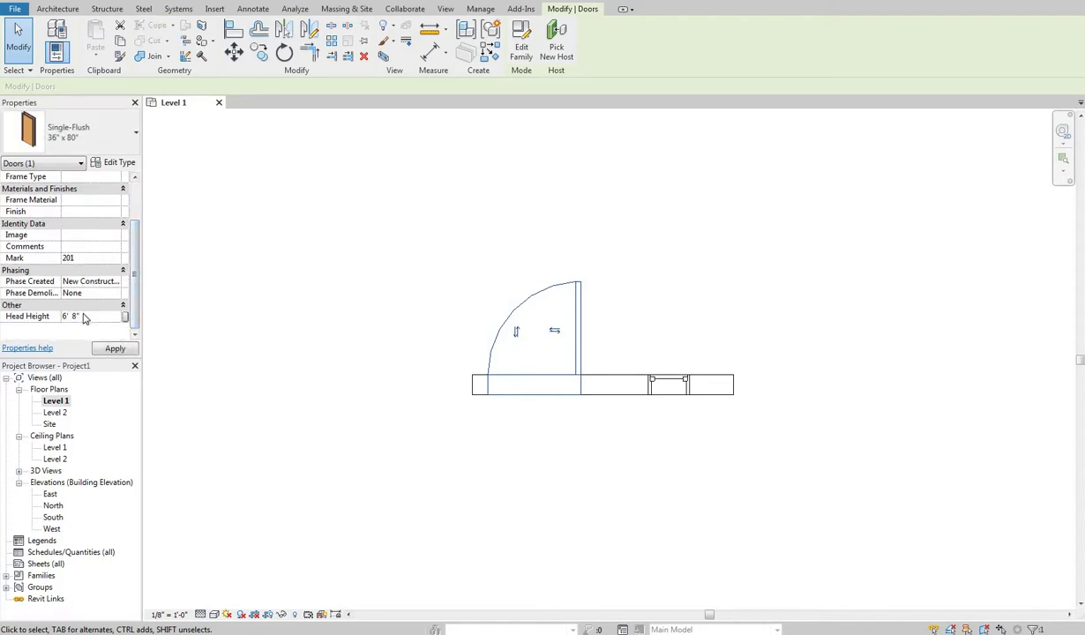
Open the 36" x 80" Single-Flush door's type properties, look over the type parameters and cancel without changes.
click(117, 162)
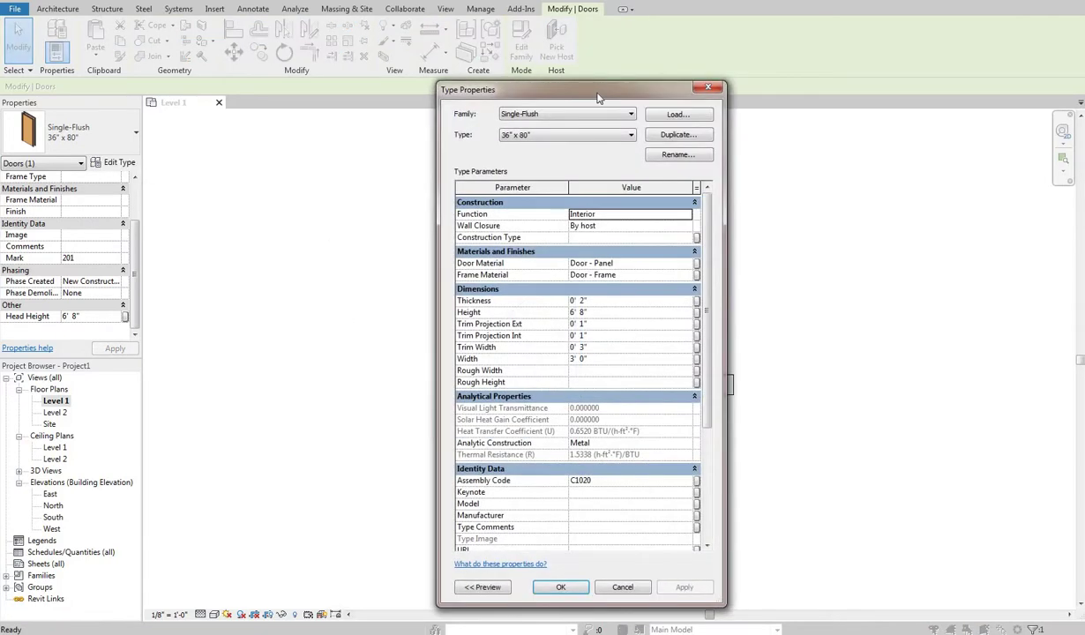
drag(596, 89, 327, 87)
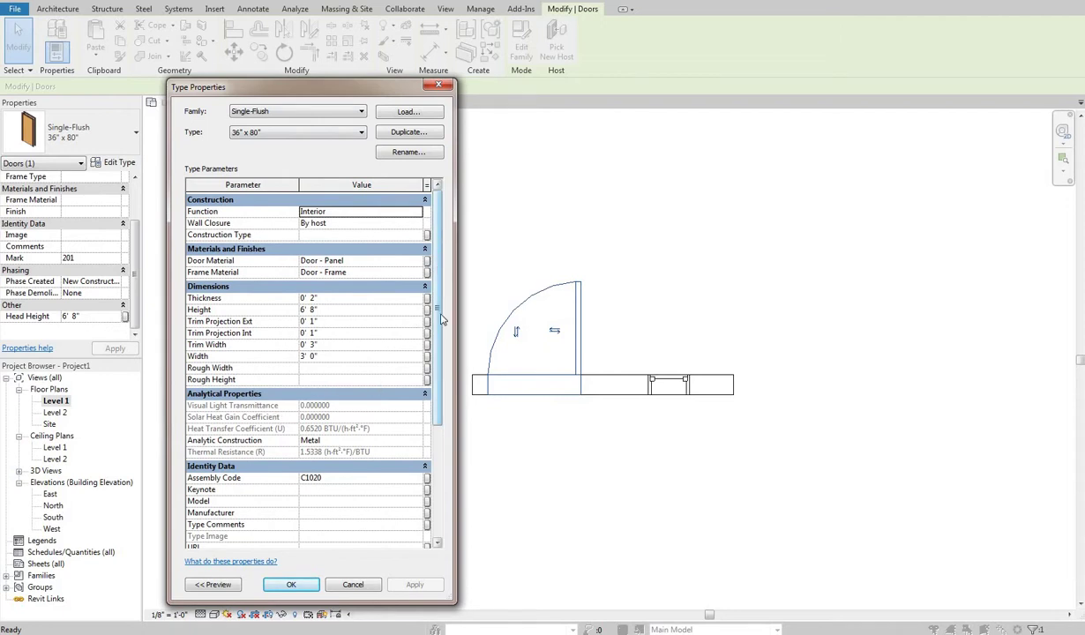
scroll(427, 265, down, 1)
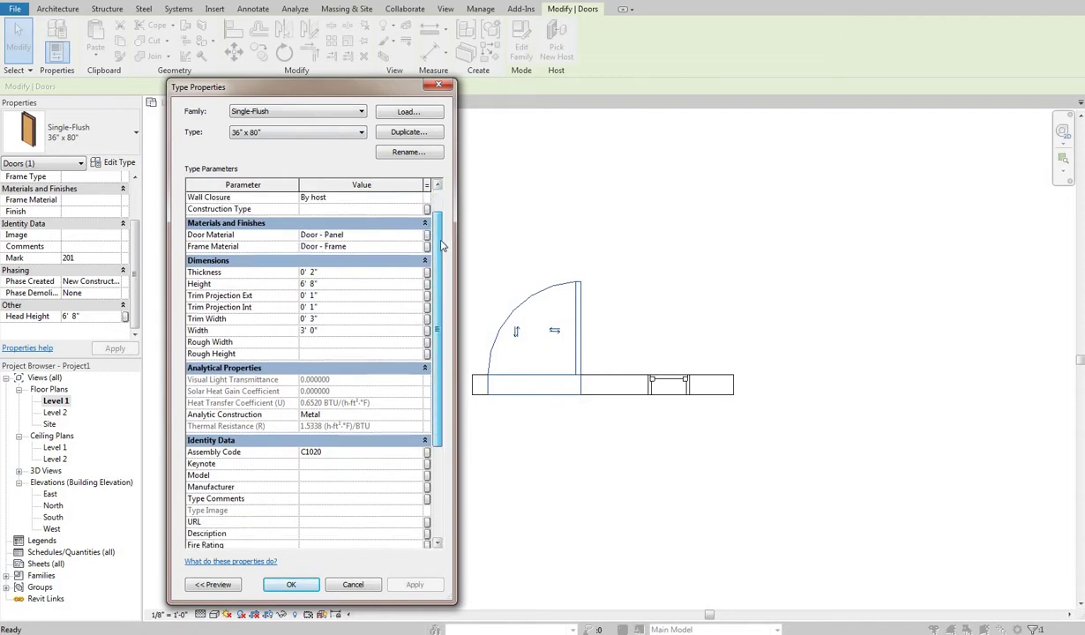
scroll(125, 246, up, 1)
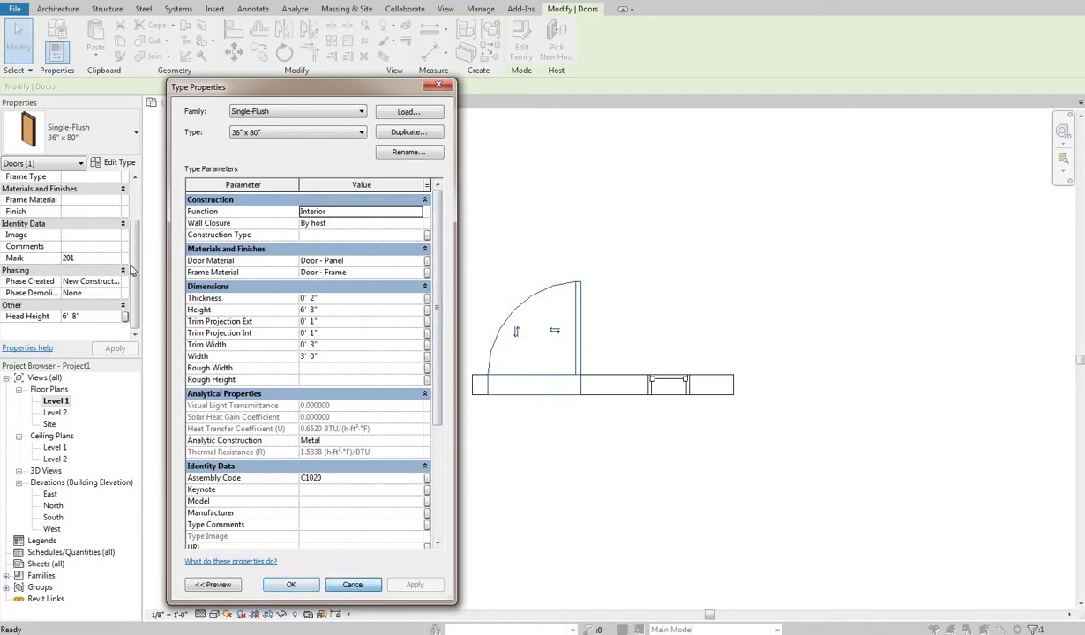
click(353, 585)
Review the selected door's instance properties from the constraints and Mark down to the Head Height.
scroll(132, 207, up, 2)
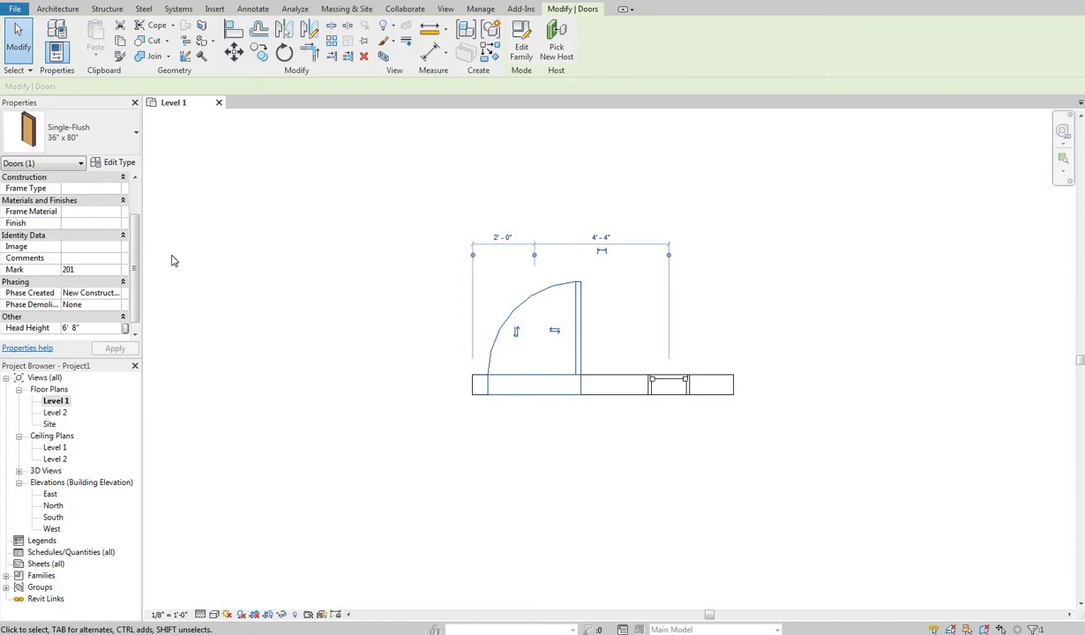
scroll(139, 243, down, 1)
scroll(127, 261, up, 2)
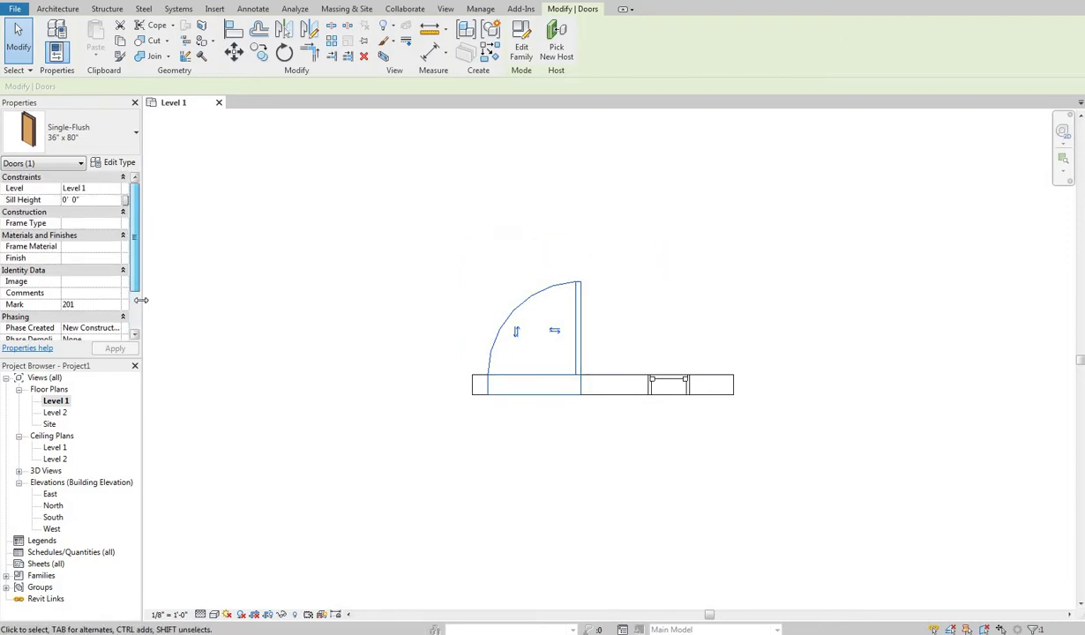
scroll(90, 265, down, 2)
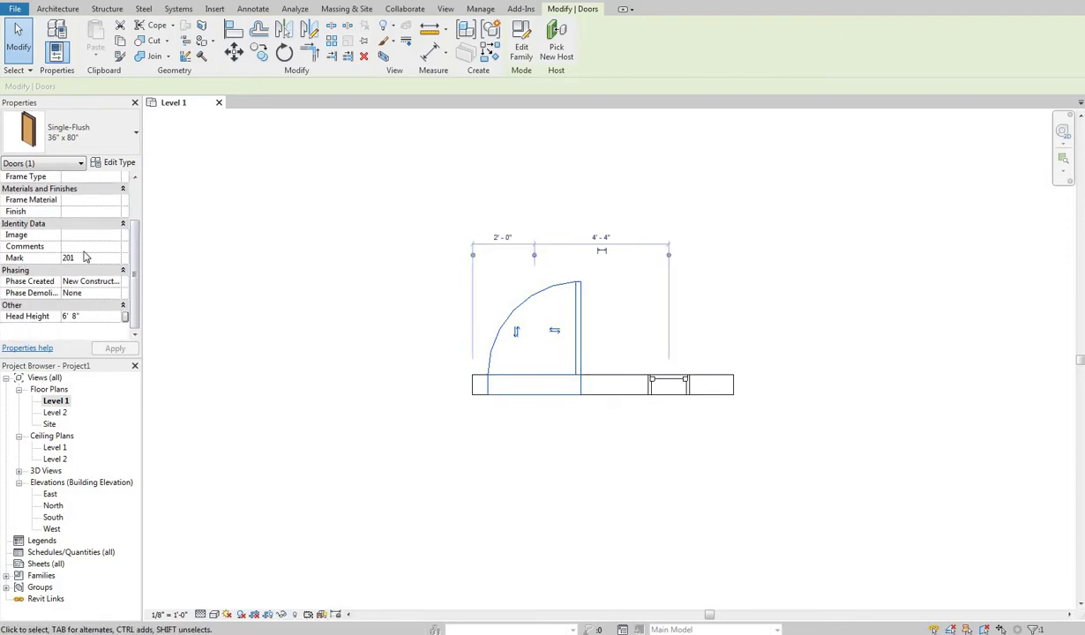
scroll(131, 213, up, 2)
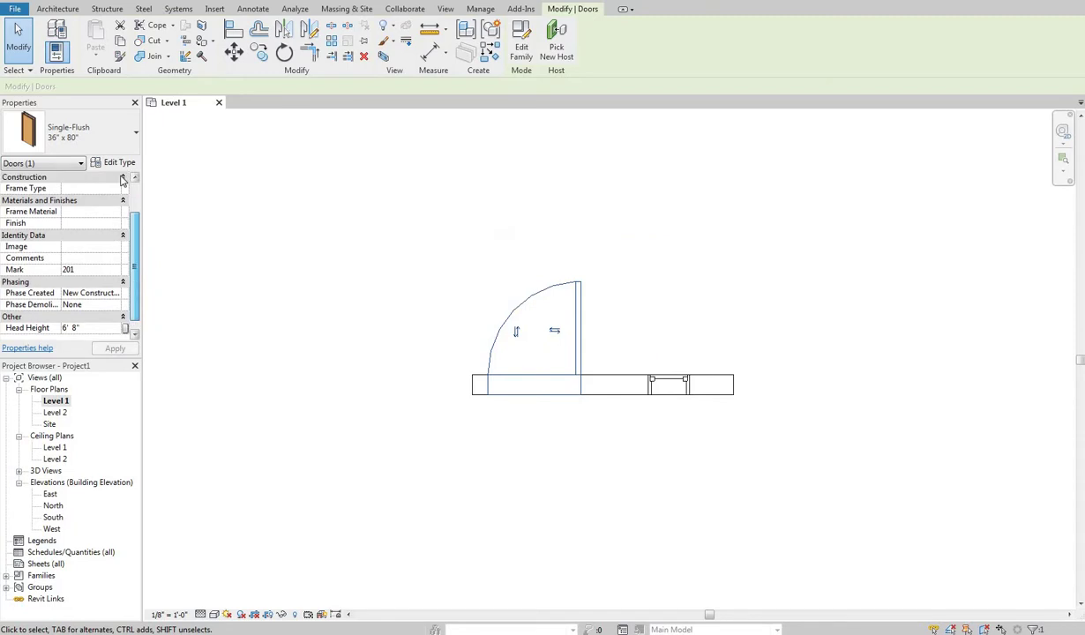
Open the door's type properties again and examine the Function options, keeping Interior.
click(118, 164)
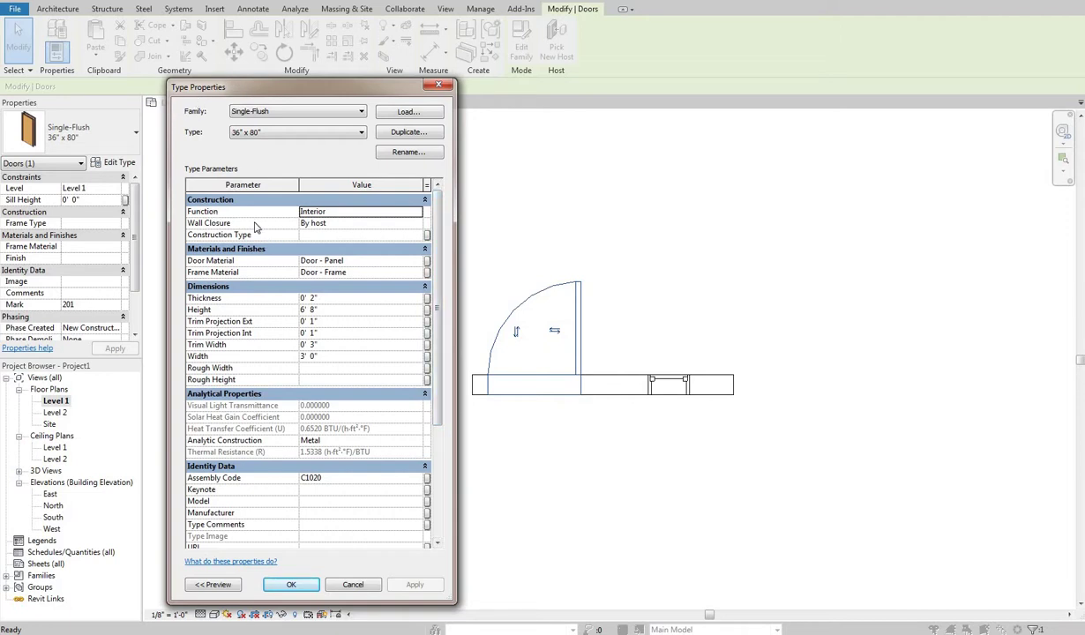
click(404, 211)
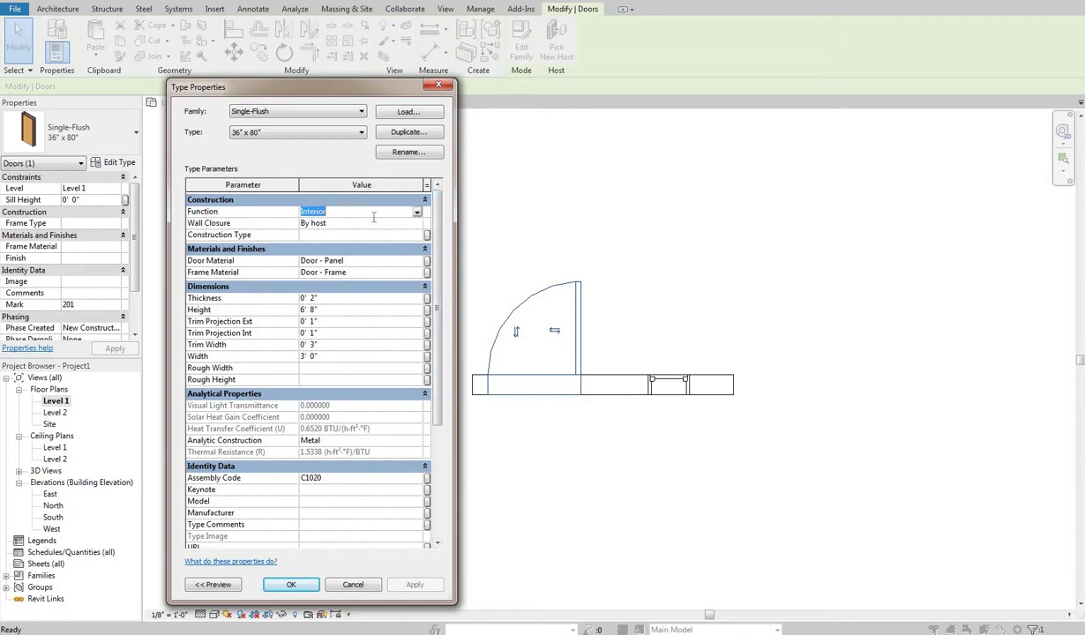
click(417, 213)
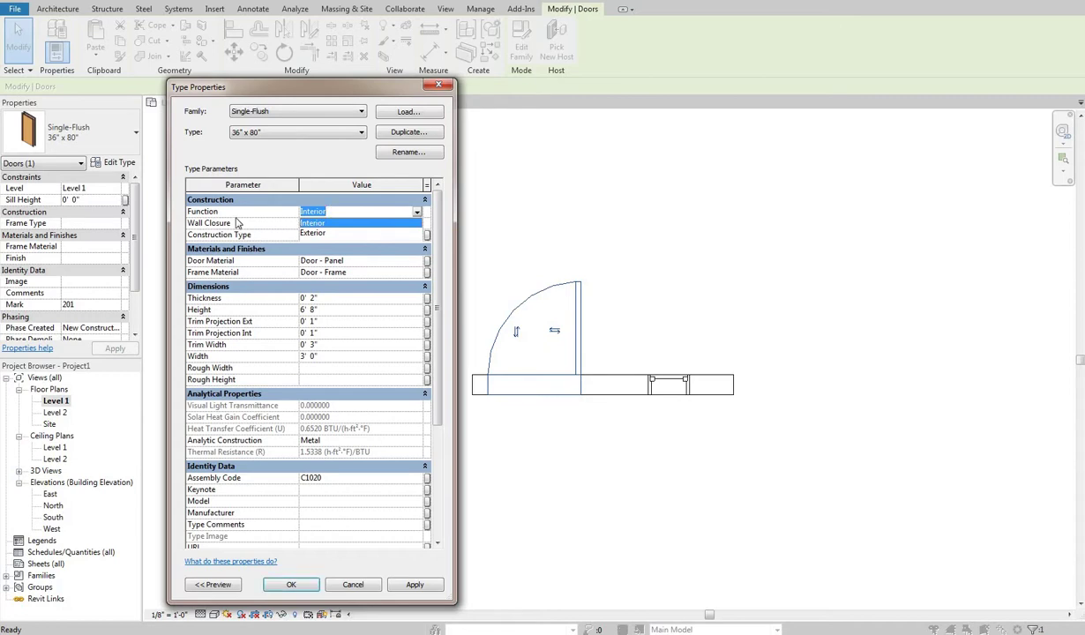
click(310, 223)
Examine the Wall Closure options of the door type, keeping By host.
click(418, 225)
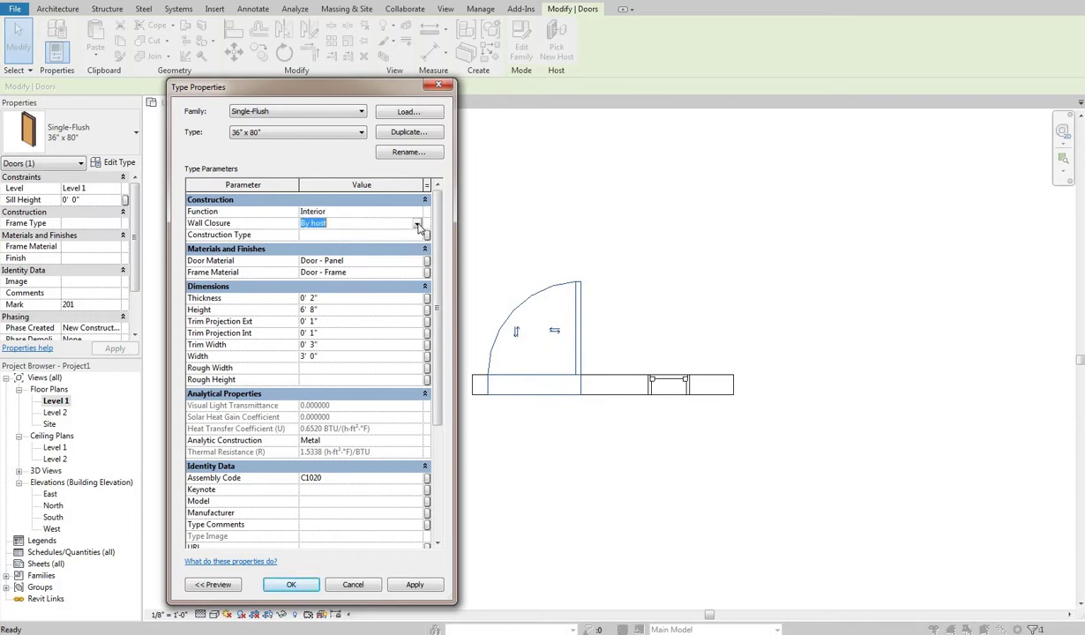
click(417, 226)
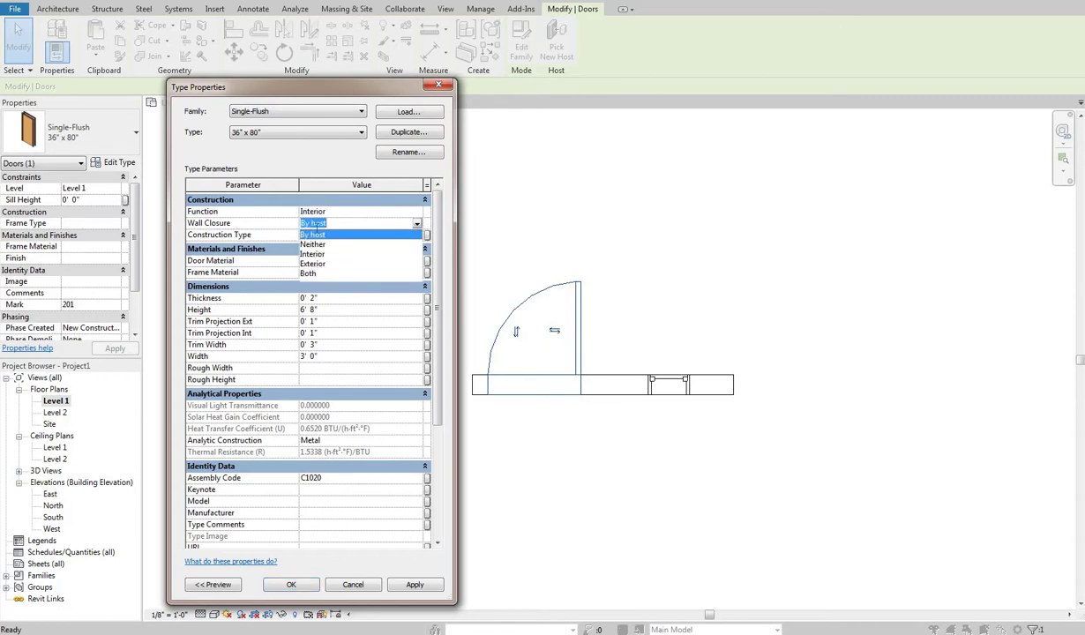
click(218, 220)
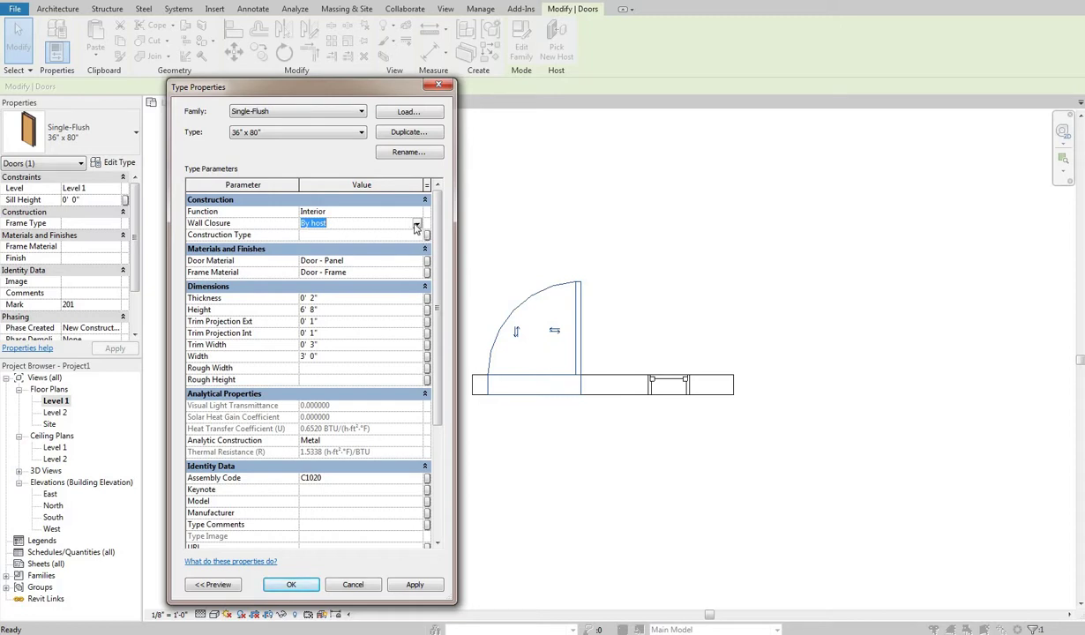
click(338, 227)
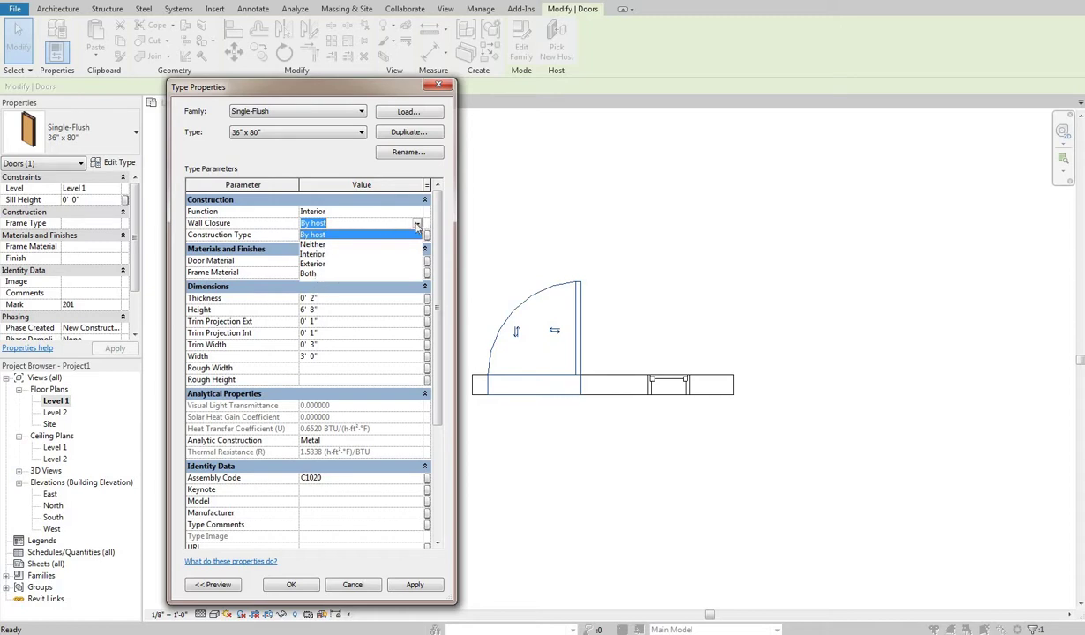
click(483, 311)
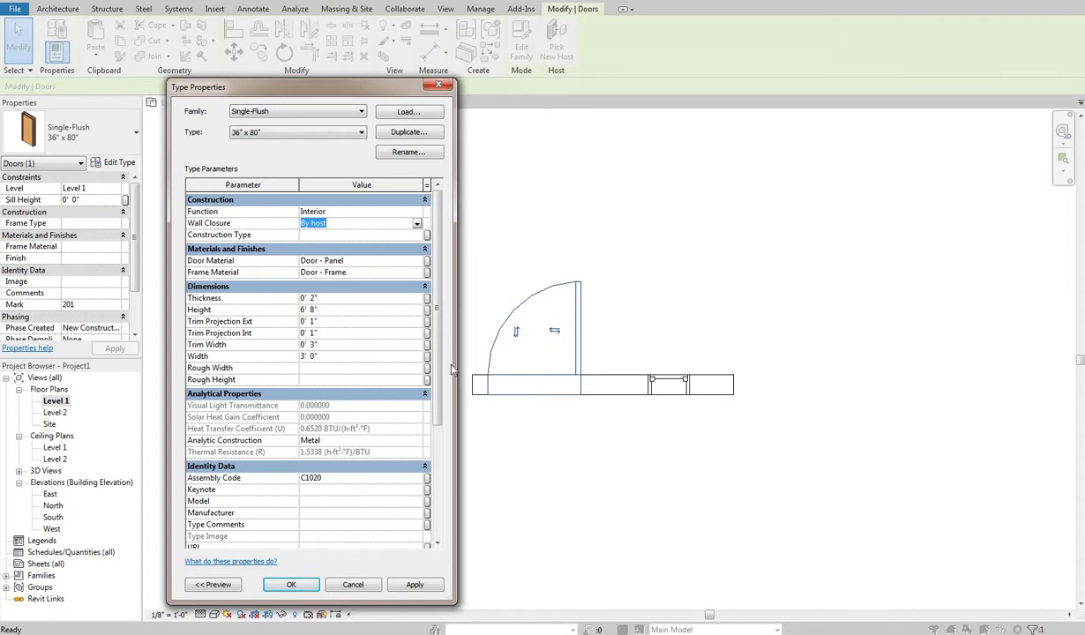
Browse the project materials available for the Door Material without changing Door - Panel, and check the Frame Material parameter.
click(415, 236)
click(315, 261)
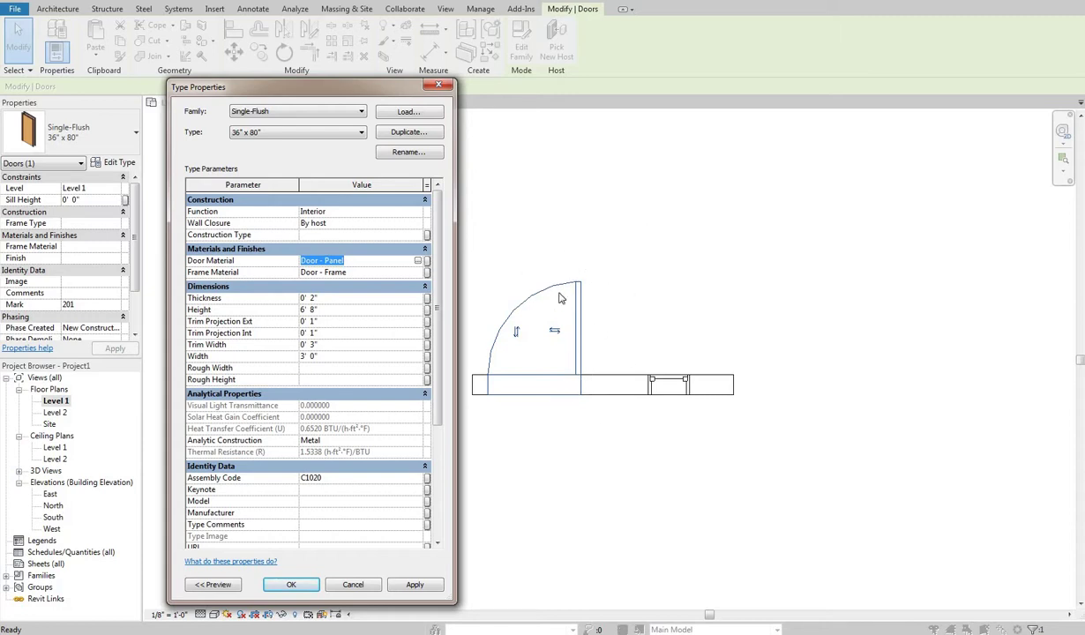
click(418, 261)
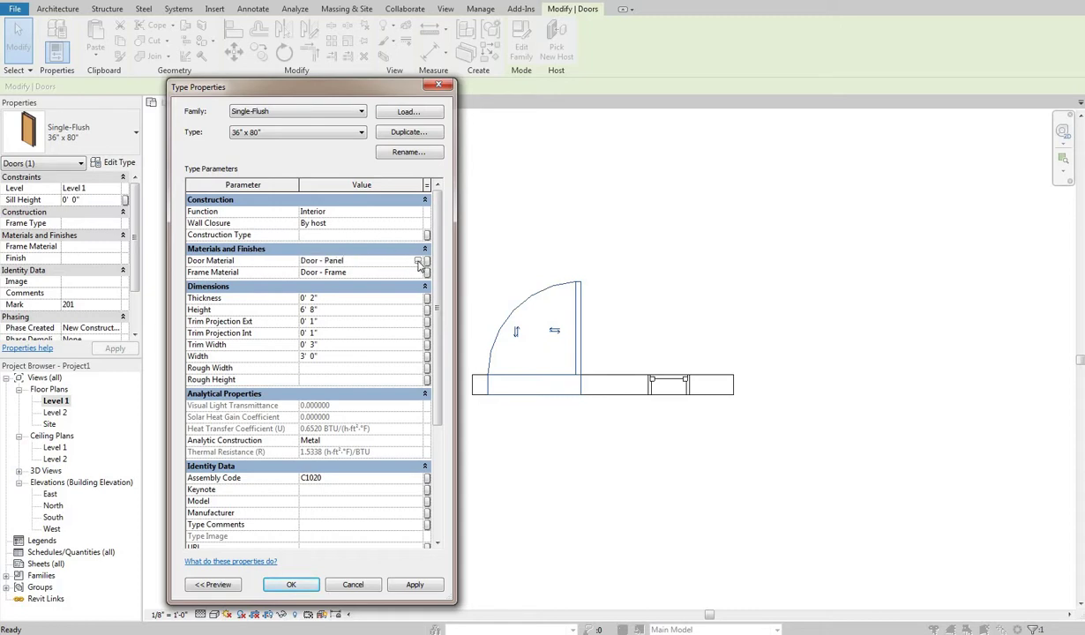
click(420, 261)
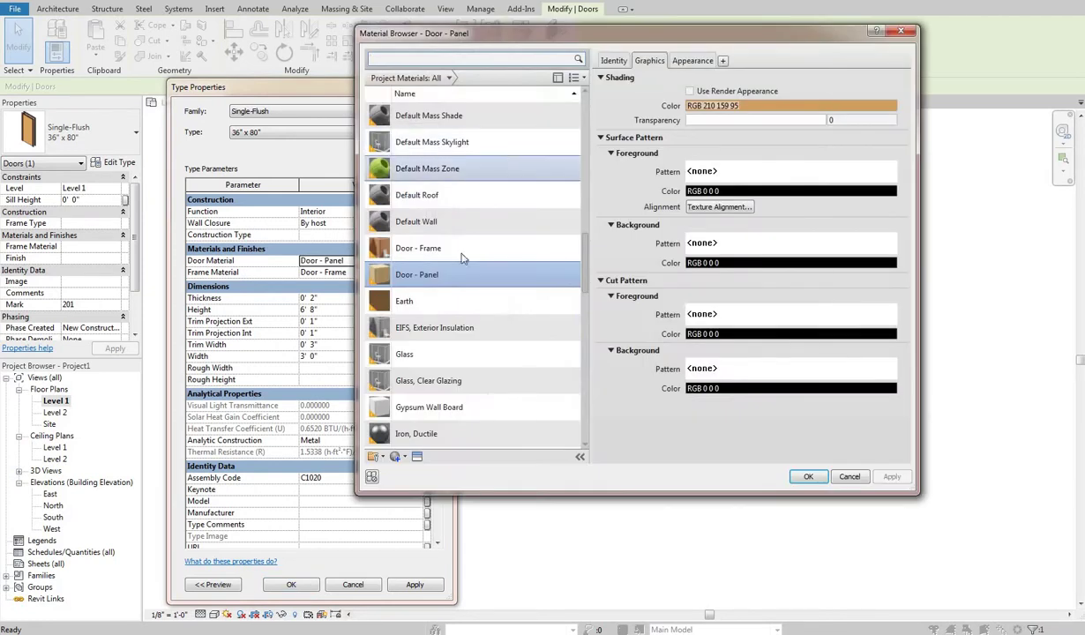
scroll(490, 265, up, 1)
scroll(497, 338, down, 2)
scroll(489, 265, up, 5)
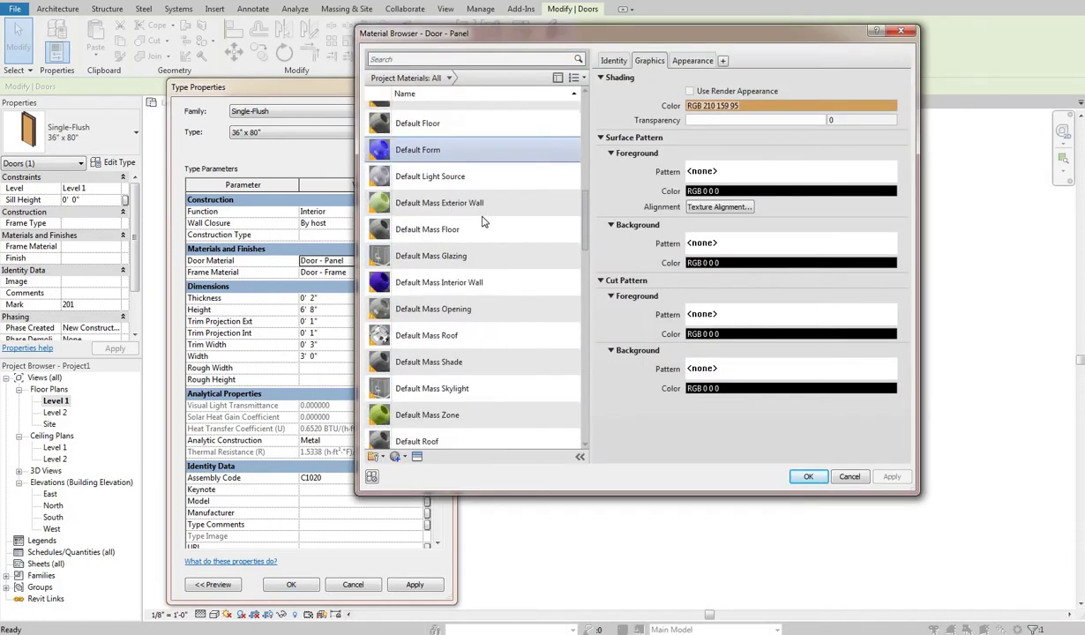
scroll(529, 353, down, 2)
double_click(544, 374)
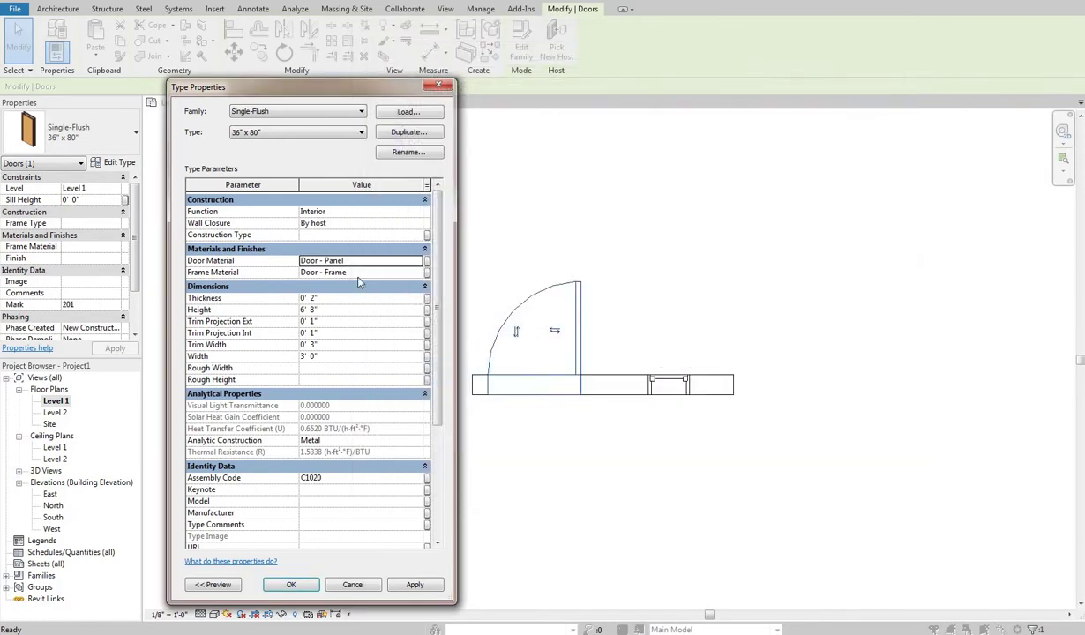
click(421, 273)
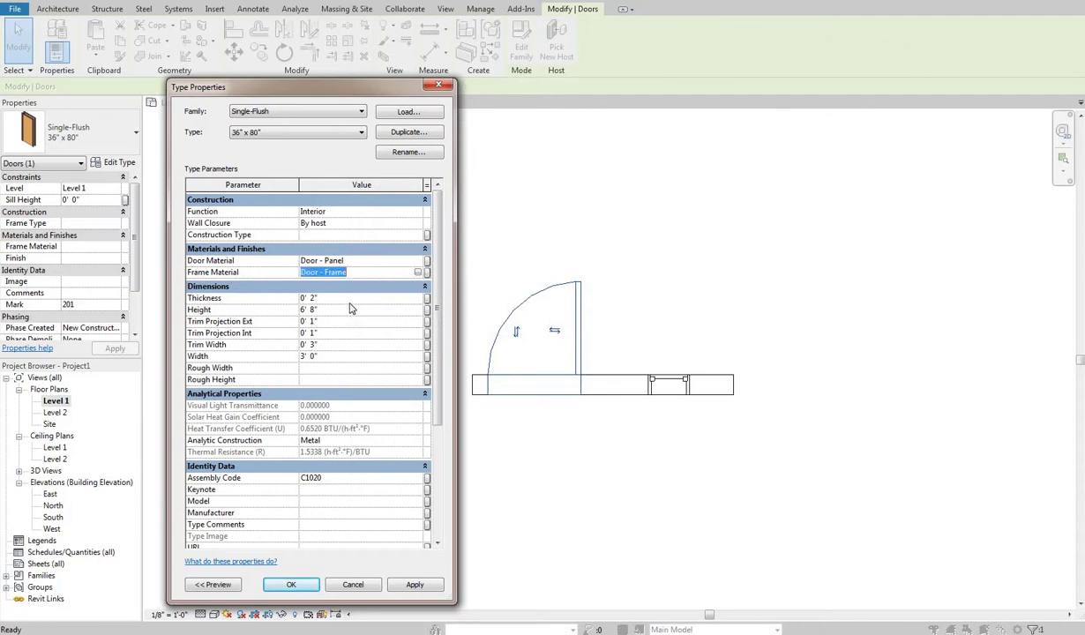
Review the door type's dimension parameters, set the Thickness to 1 3/8" and apply the change.
click(311, 298)
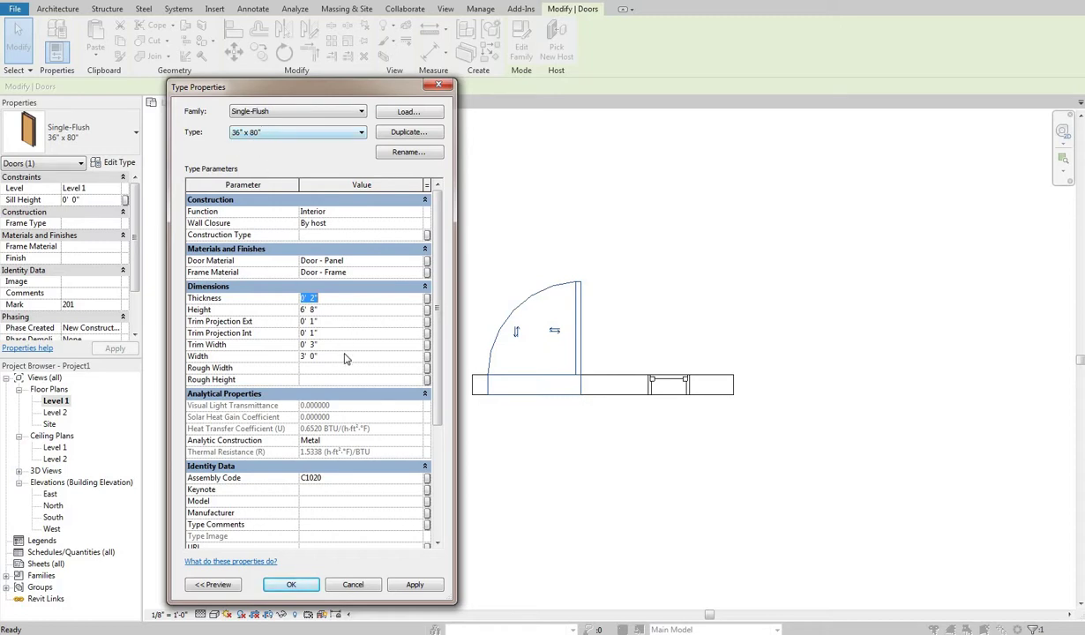
click(311, 358)
click(320, 310)
click(302, 323)
click(312, 298)
text(1 3/4)
click(413, 583)
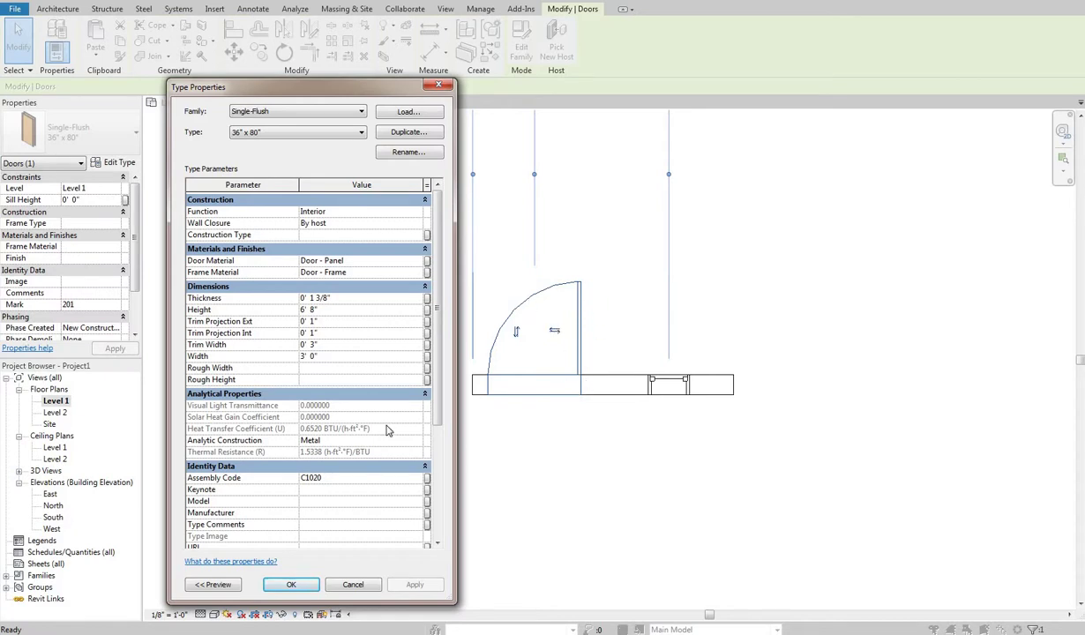
Examine the door type's Rough Width and Rough Height, then its analytical, identity data and IFC parameters.
click(405, 370)
click(318, 368)
click(326, 379)
scroll(443, 479, down, 1)
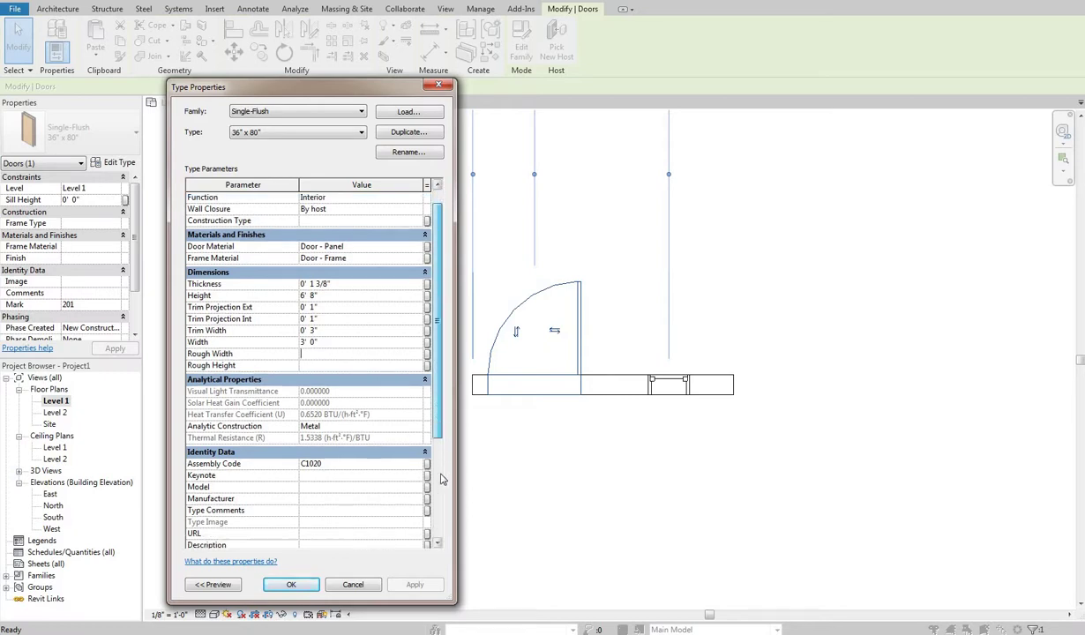
scroll(443, 479, down, 4)
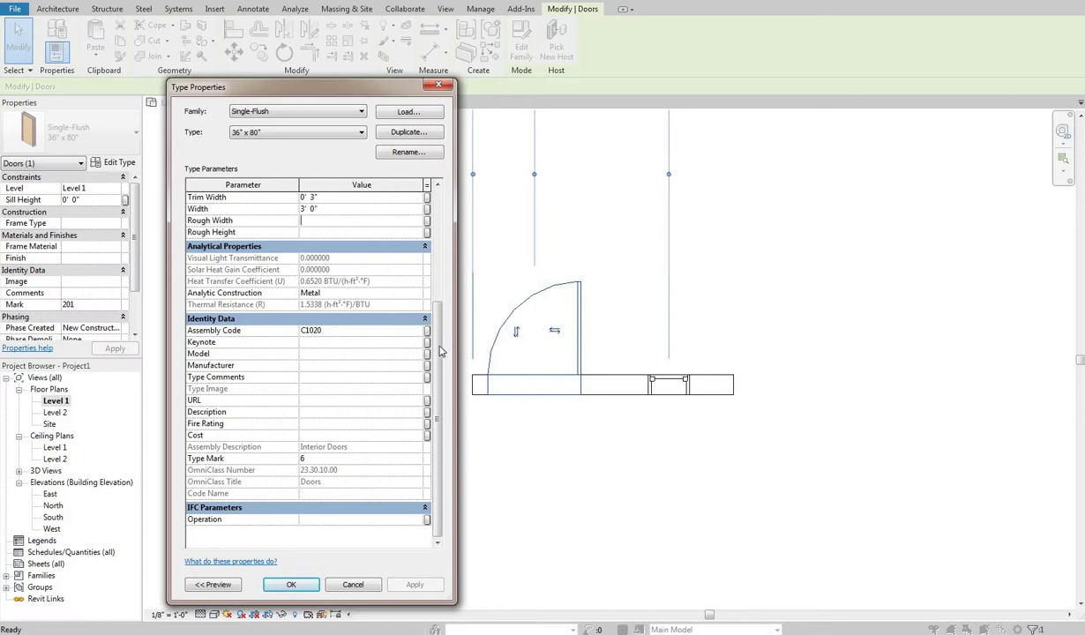
scroll(353, 307, up, 1)
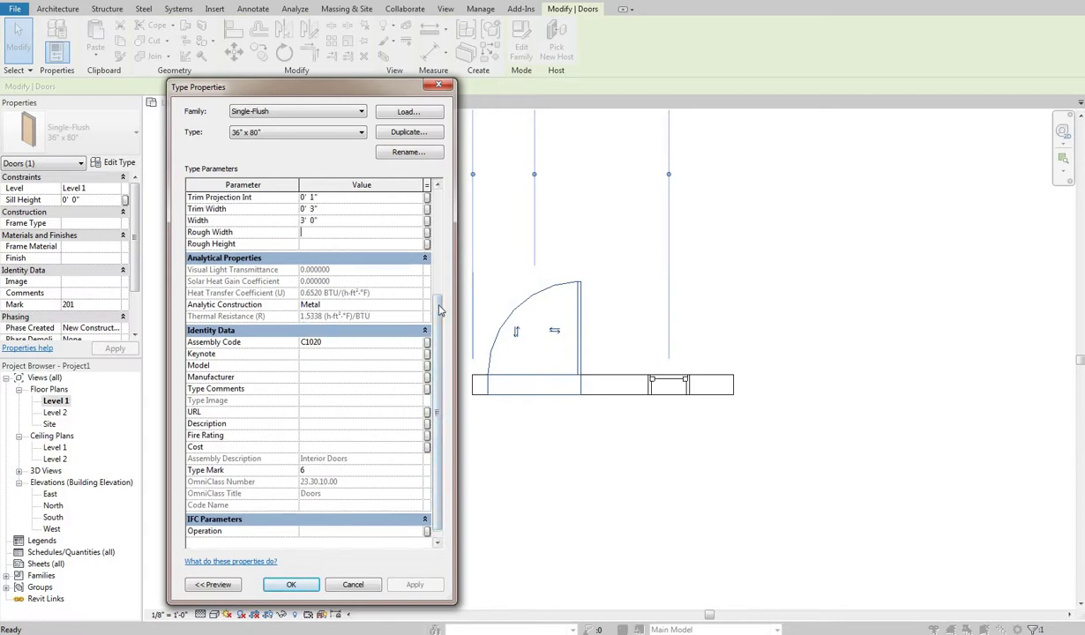
scroll(419, 228, up, 4)
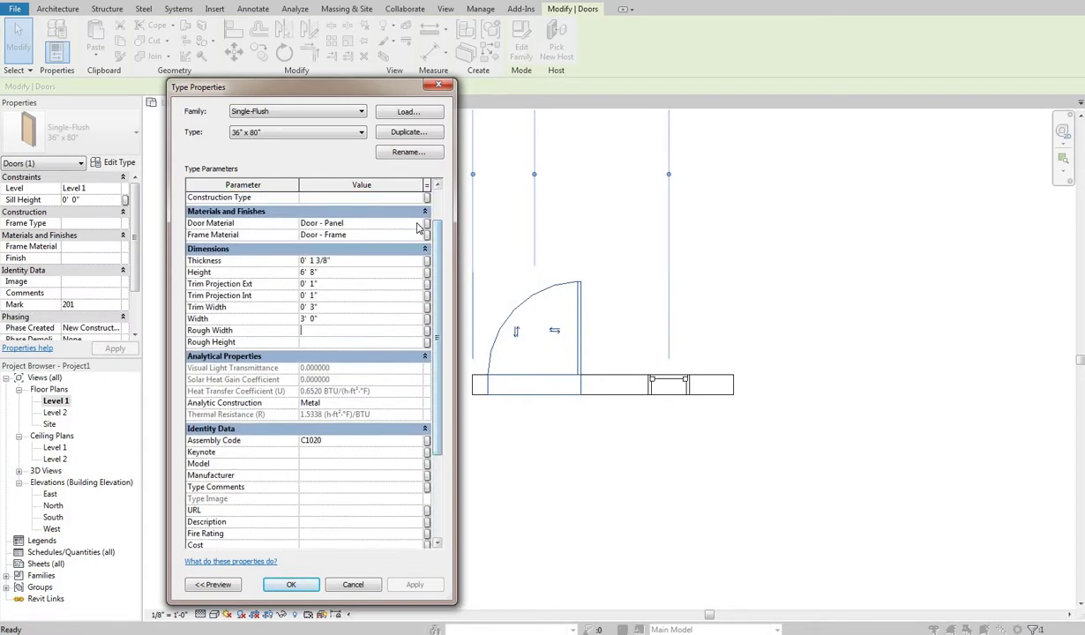
Examine the identity, graphics and appearance settings of the Door - Panel material, leaving the Door Material assignment as it is.
click(420, 225)
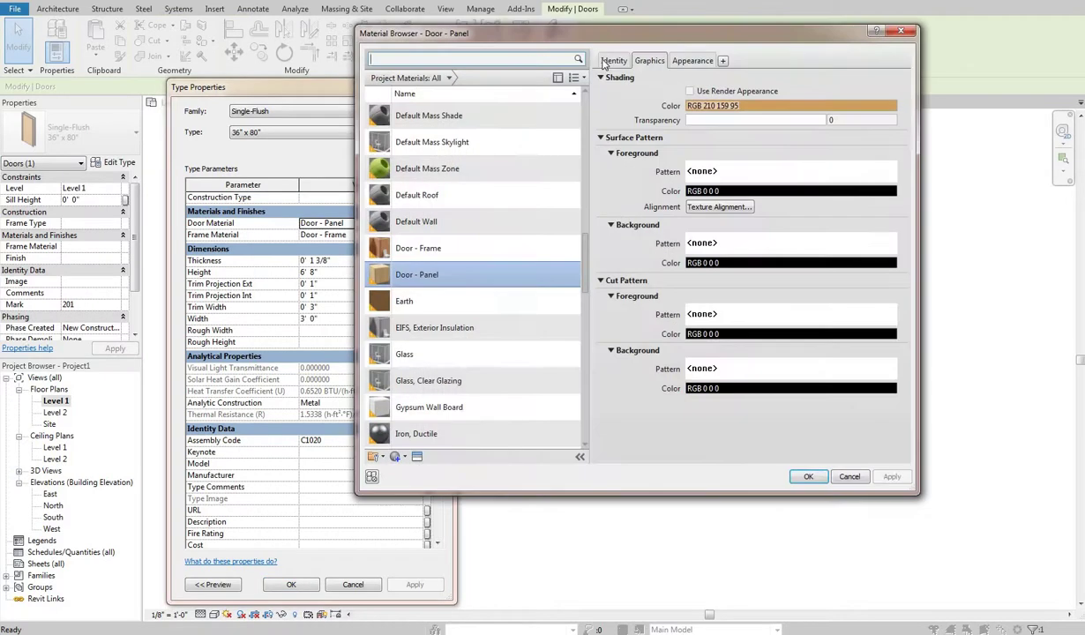
click(609, 61)
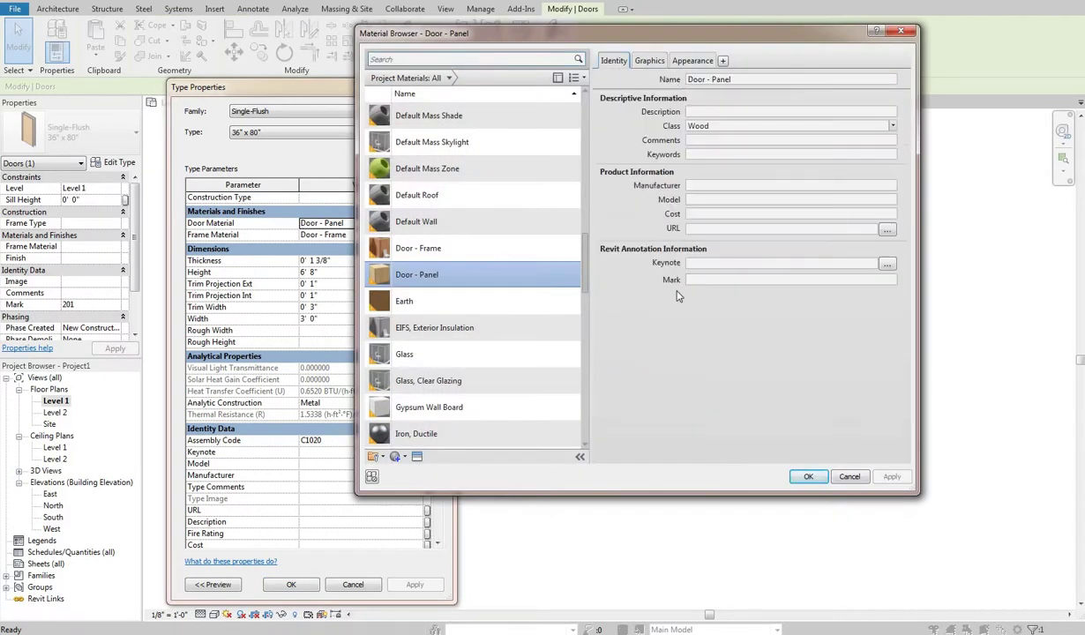
click(650, 61)
click(692, 61)
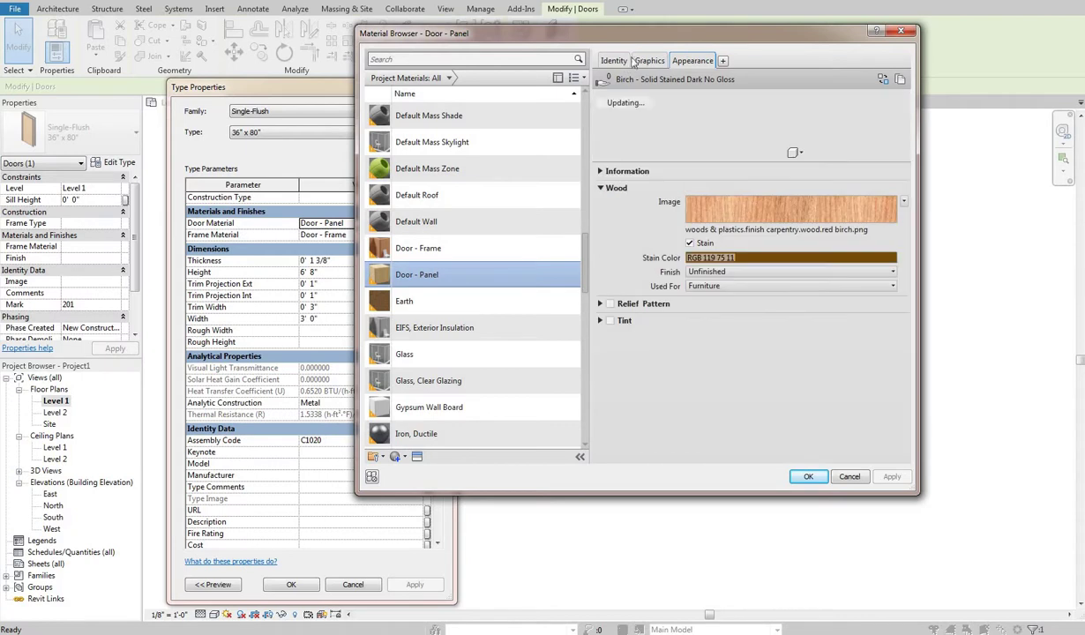
click(613, 61)
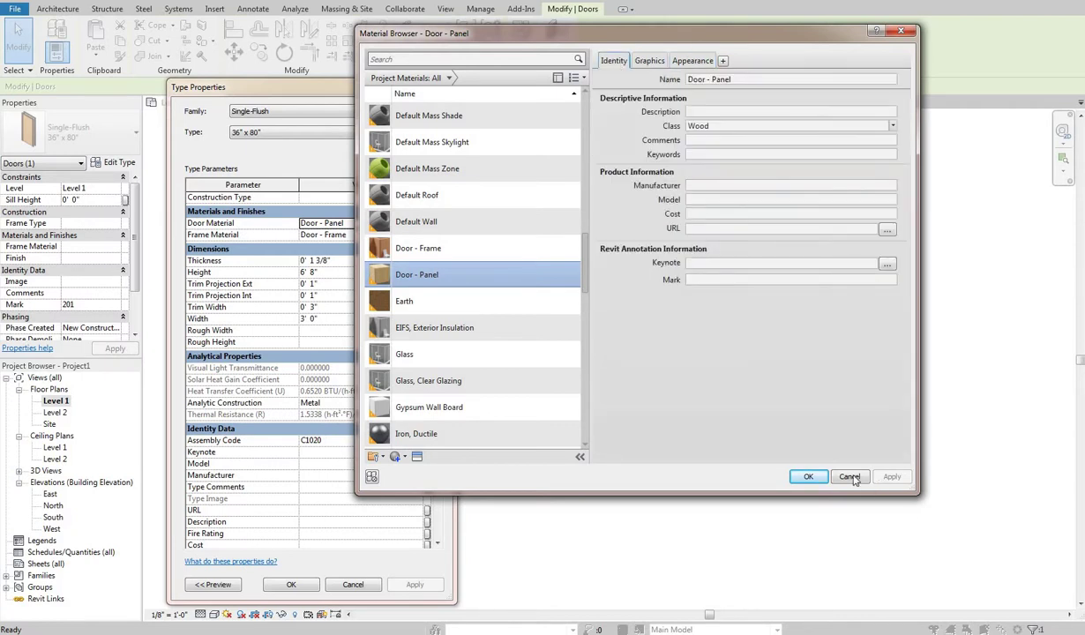
click(808, 476)
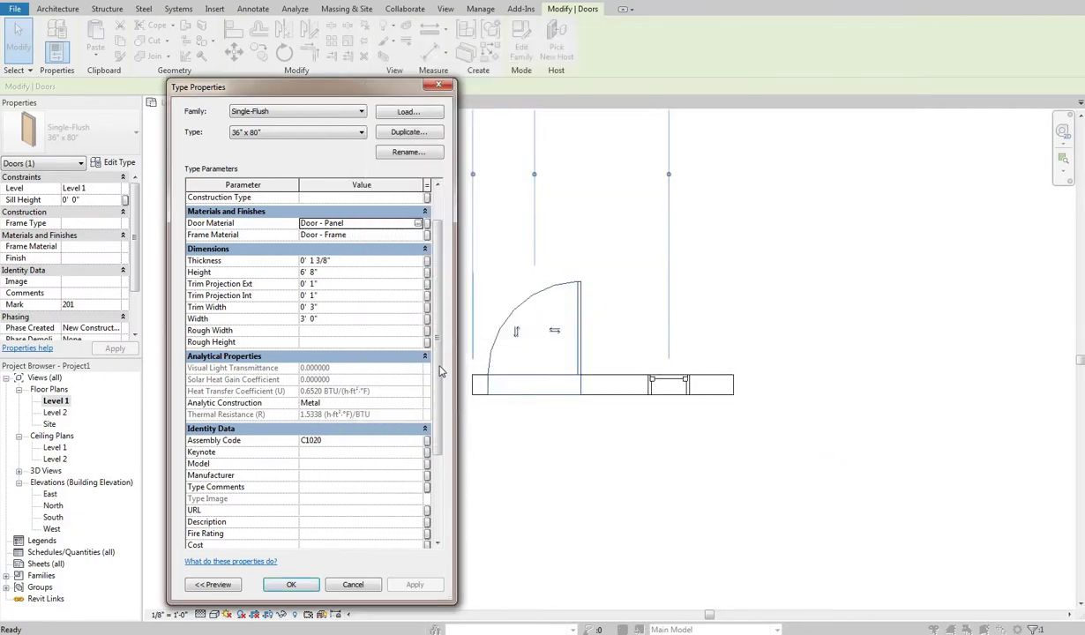
Examine the door type's identity data fields: Assembly Code, Keynote, Model, Manufacturer and Type Comments.
scroll(332, 297, down, 3)
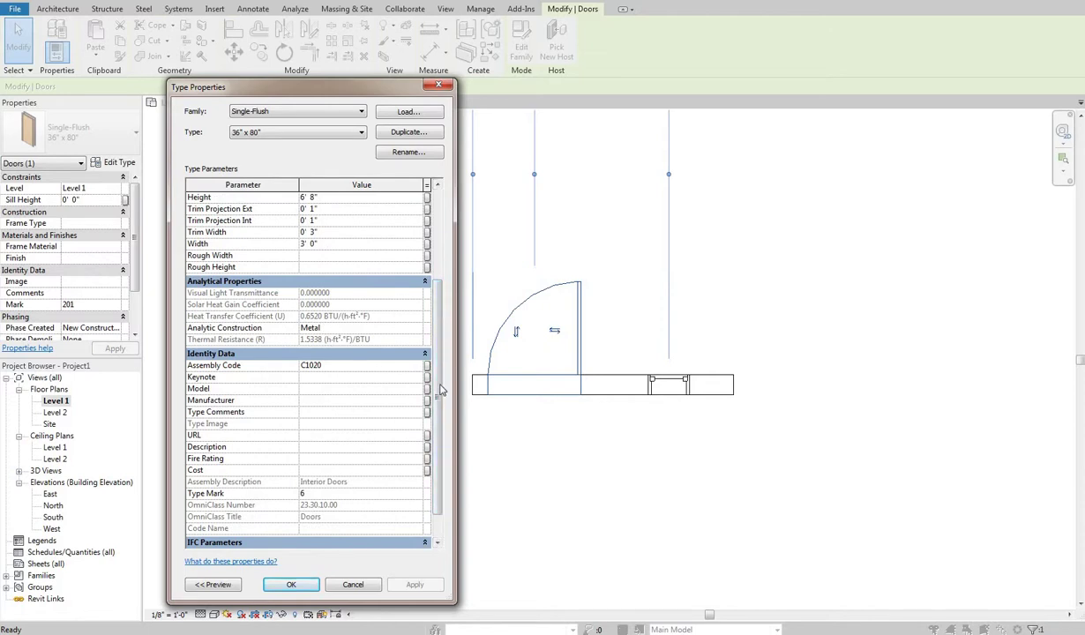
scroll(438, 386, down, 1)
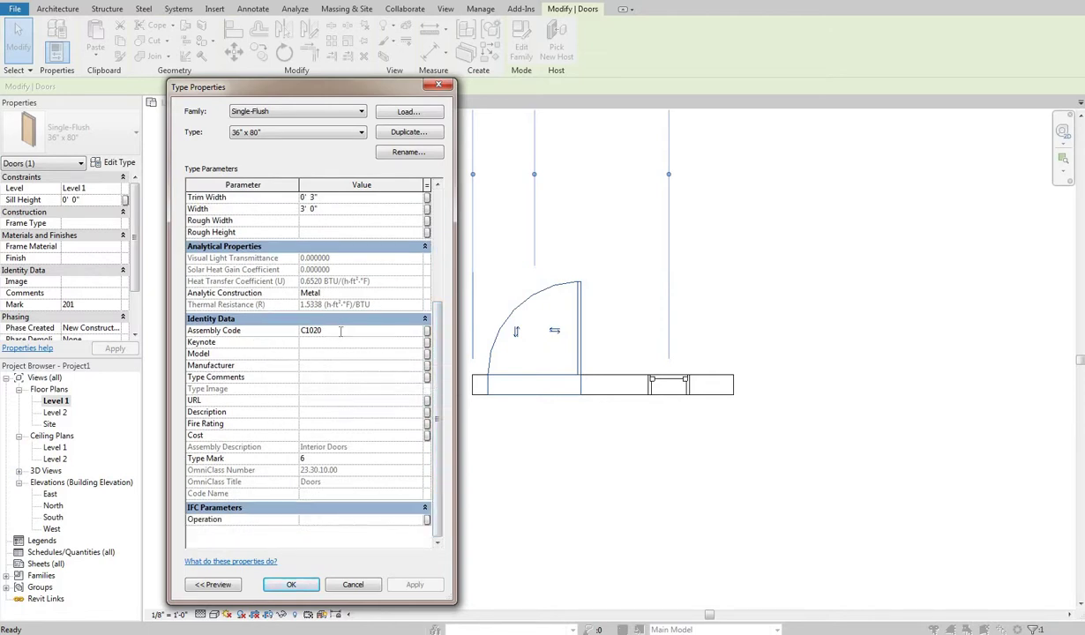
click(322, 331)
click(353, 330)
click(309, 343)
click(319, 354)
click(310, 365)
click(307, 377)
Examine the door type's URL, Fire Rating, Cost, Type Mark and IFC Operation parameters, and accept the type properties.
click(312, 402)
click(321, 424)
click(348, 437)
key(BackSpace)
click(340, 459)
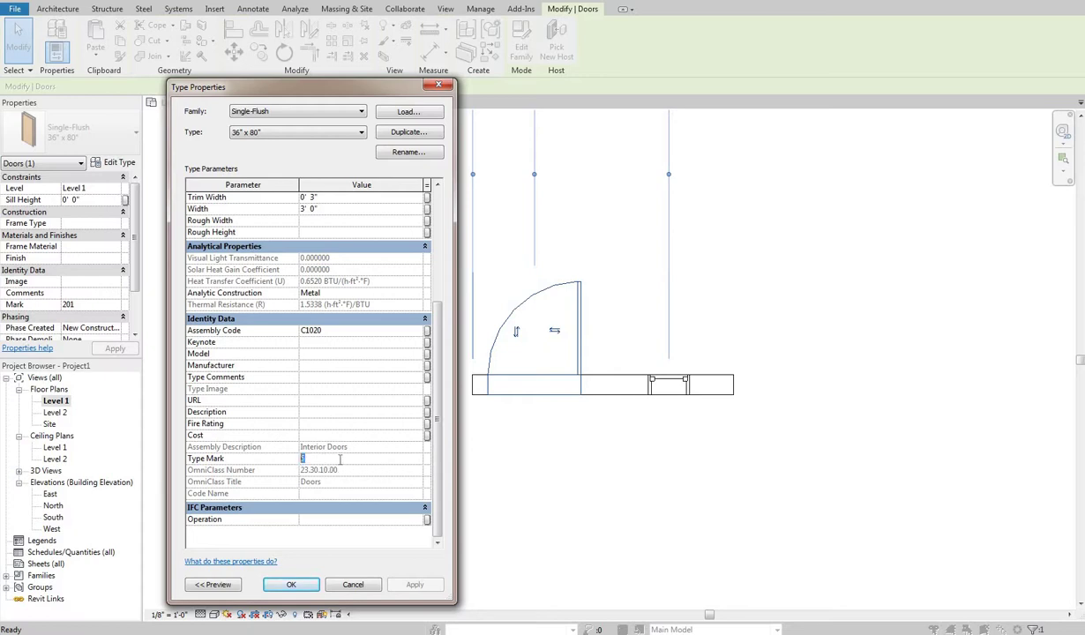
click(308, 459)
click(319, 519)
click(297, 586)
click(394, 315)
Review the instance properties of the door in the Level 1 plan and deselect it.
middle_drag(580, 286, 418, 318)
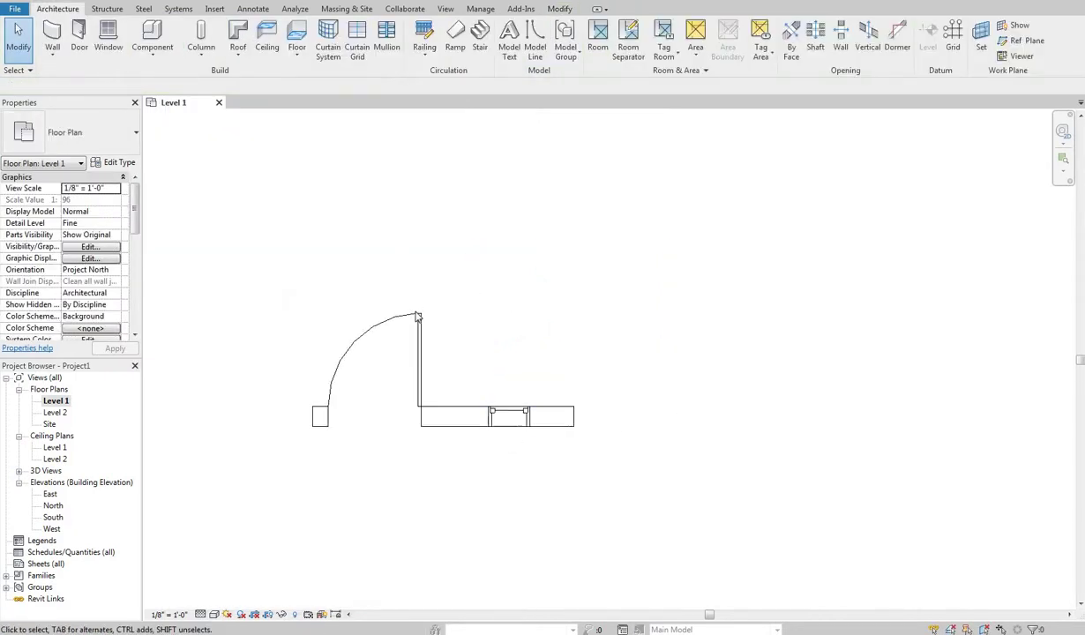
click(400, 327)
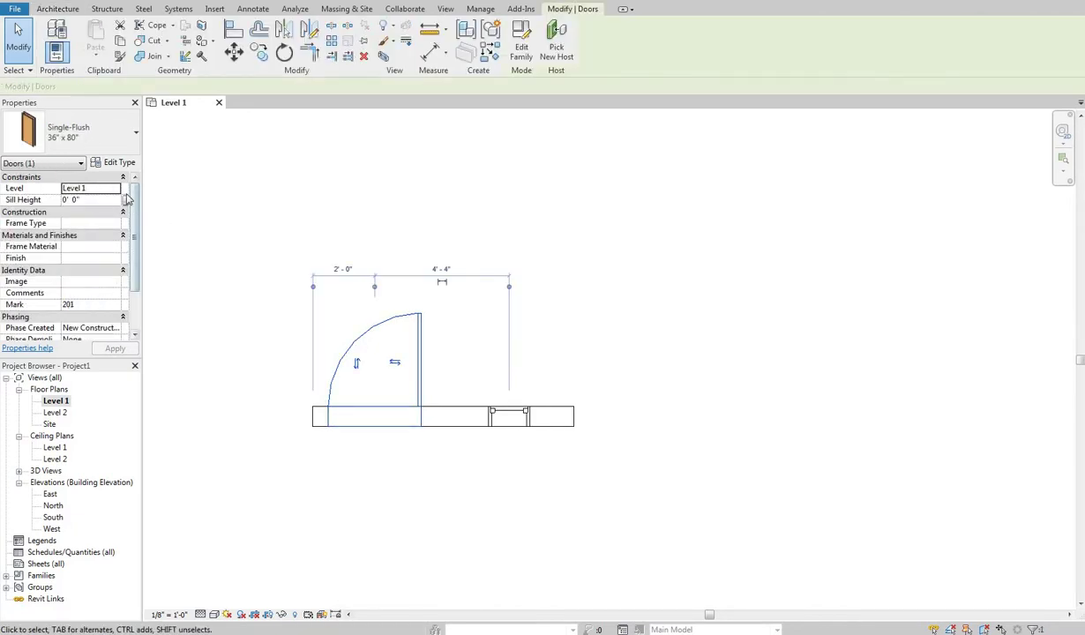
scroll(130, 321, down, 1)
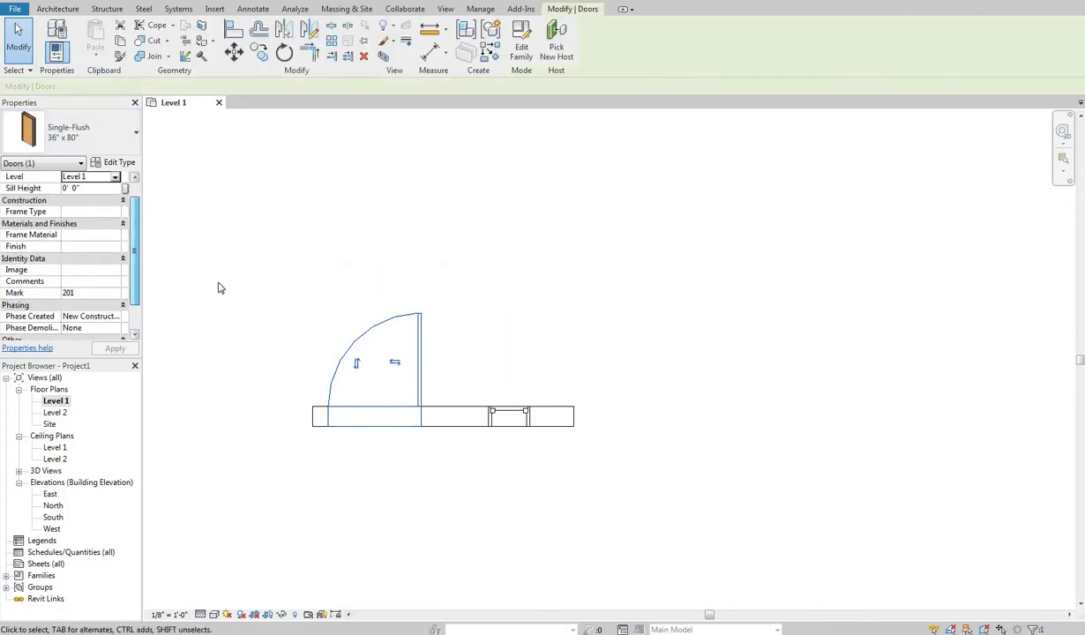
key(Escape)
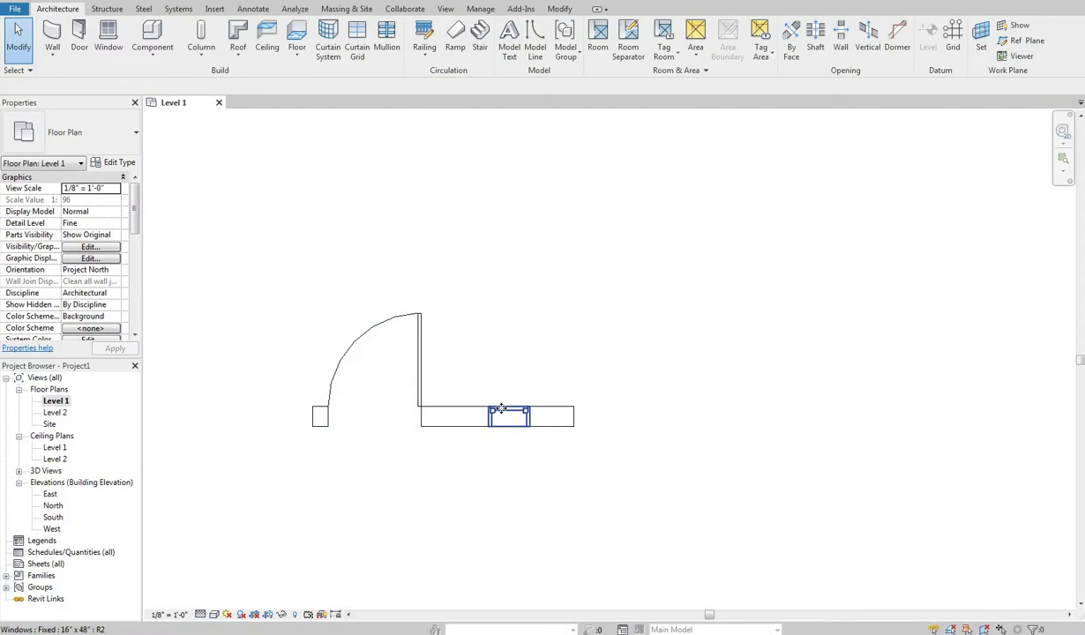
Review the instance properties and the type parameters of the fixed window in the wall, changing nothing.
click(500, 408)
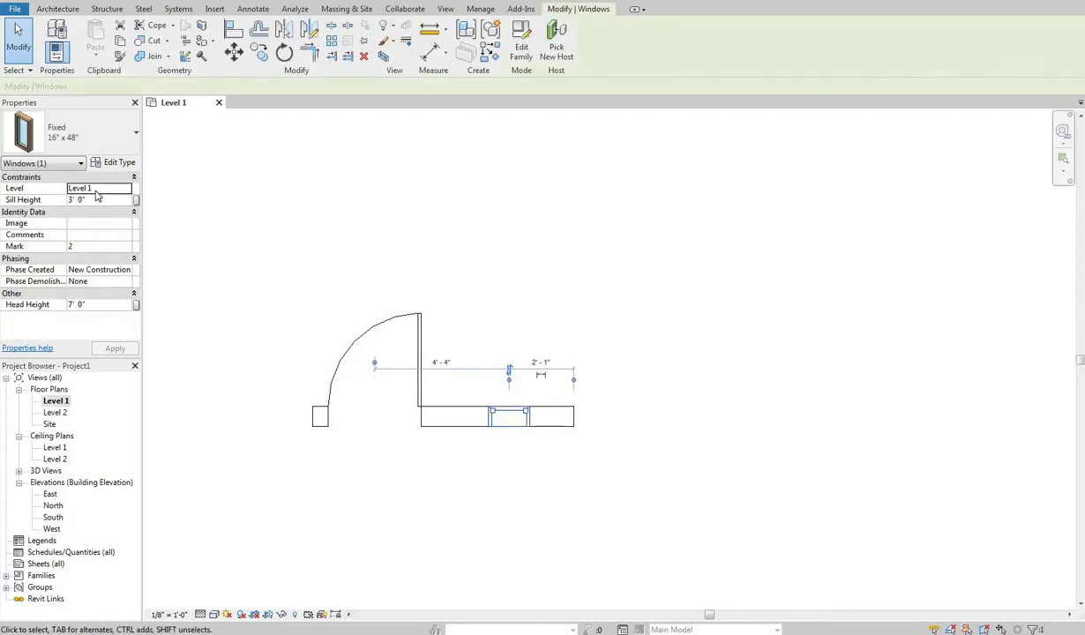
click(101, 248)
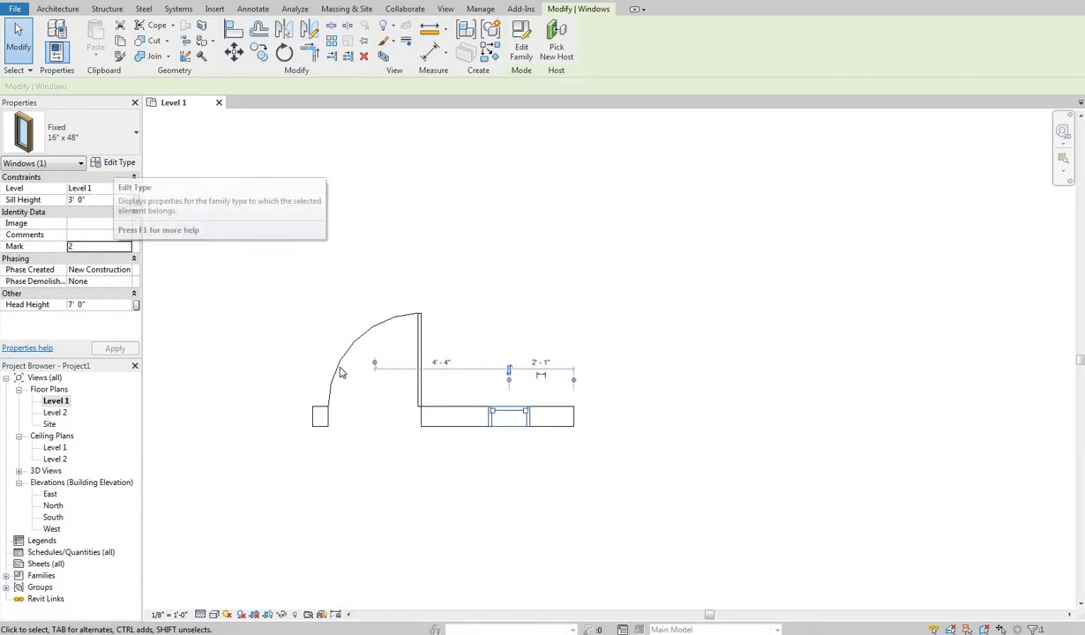
click(110, 166)
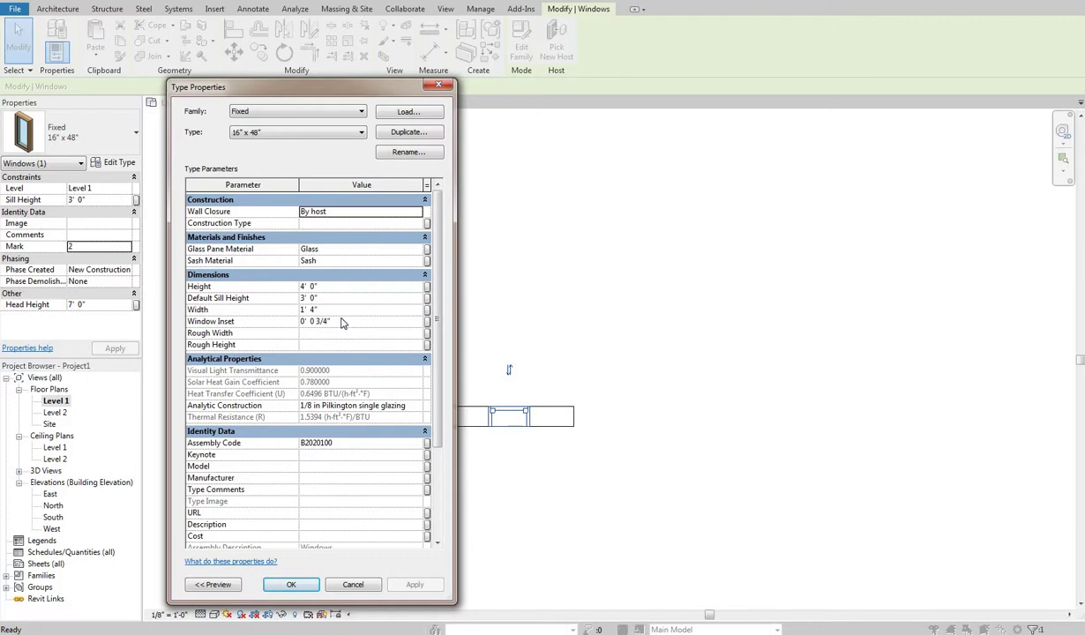
click(353, 585)
Set the Window Inset of the Fixed 16" x 48" window type to 2" and apply the change.
scroll(495, 459, up, 5)
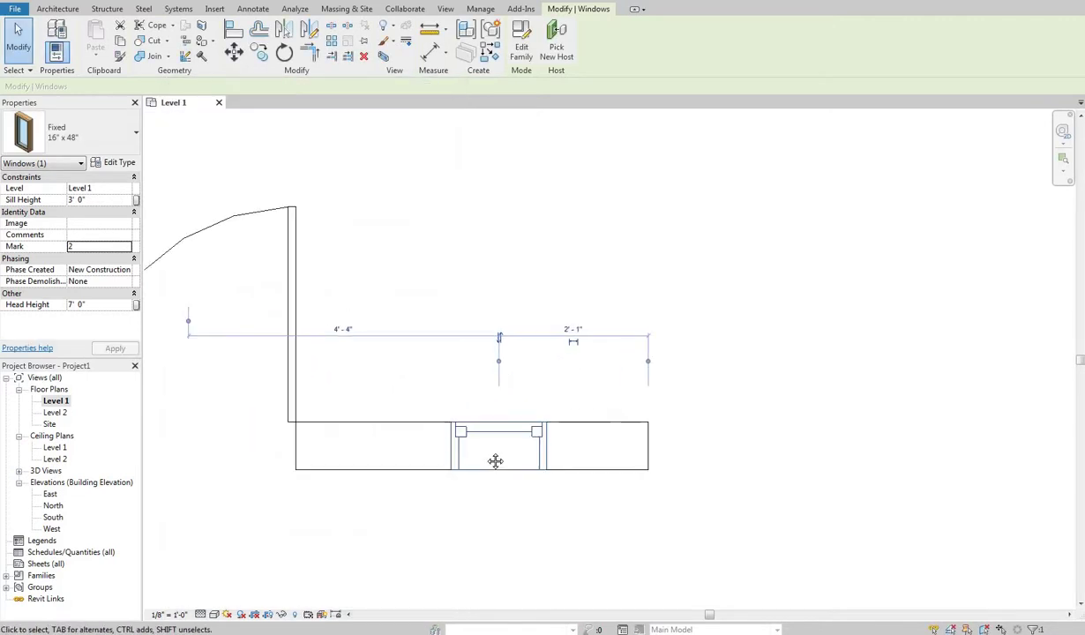
scroll(495, 461, up, 4)
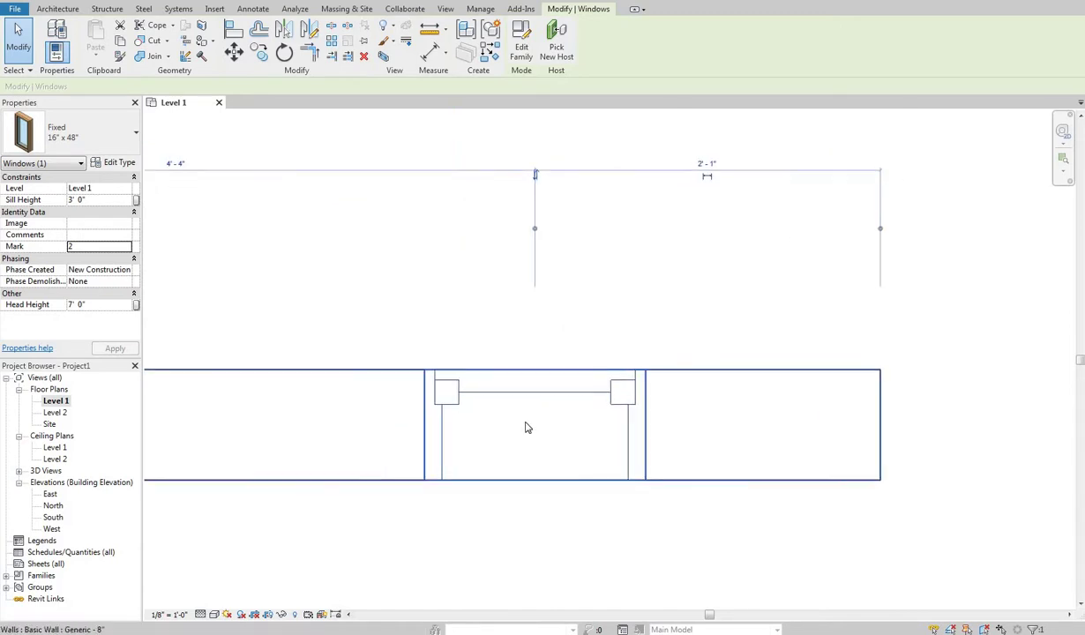
scroll(526, 428, up, 2)
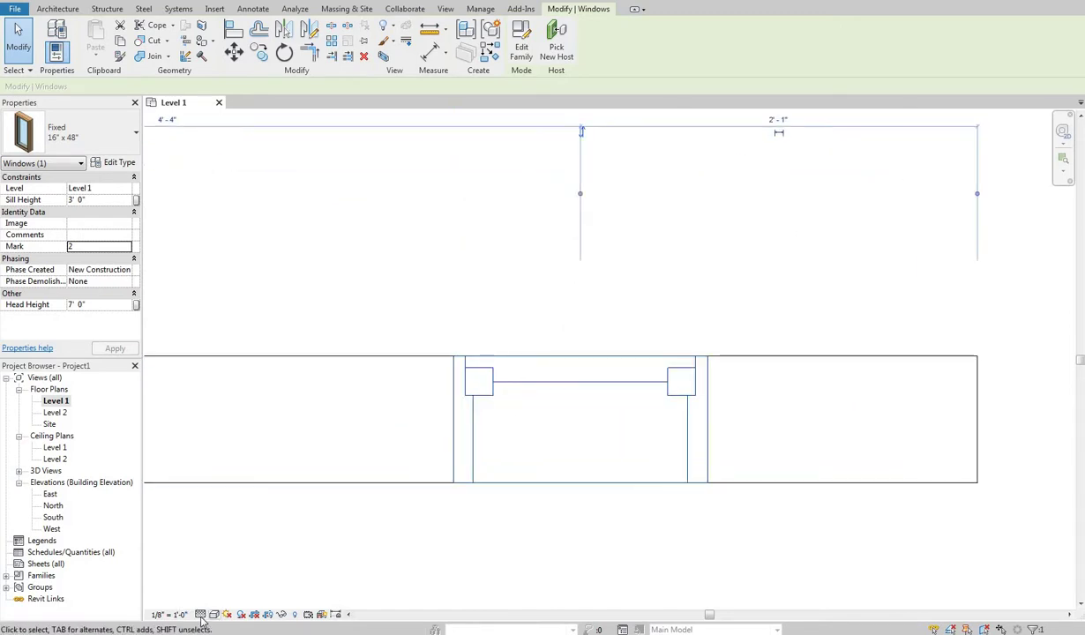
middle_drag(370, 497, 434, 519)
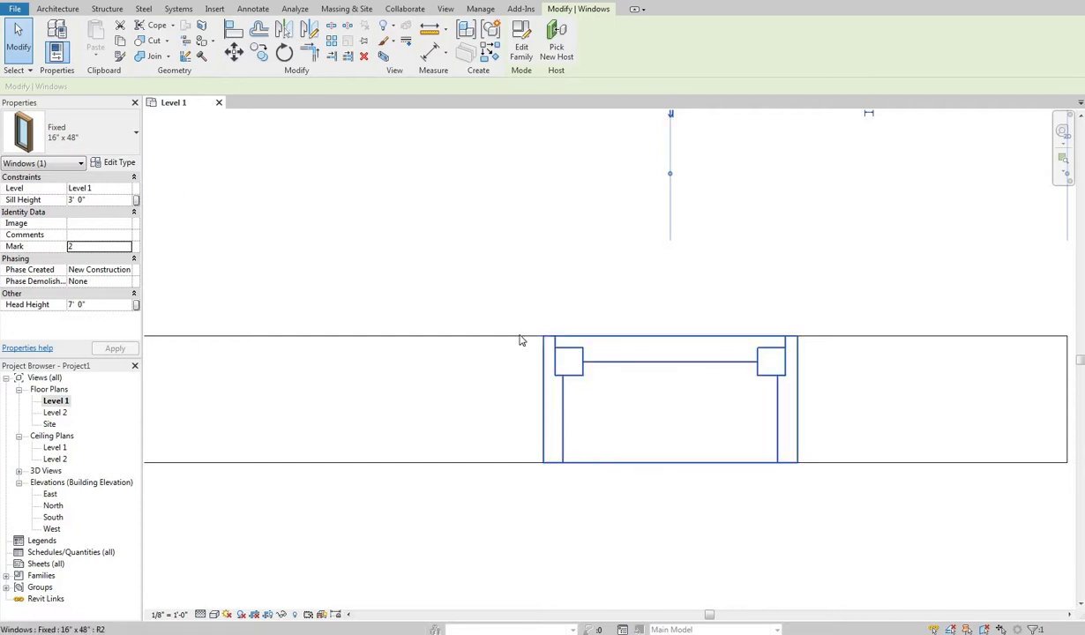
middle_drag(543, 341, 516, 333)
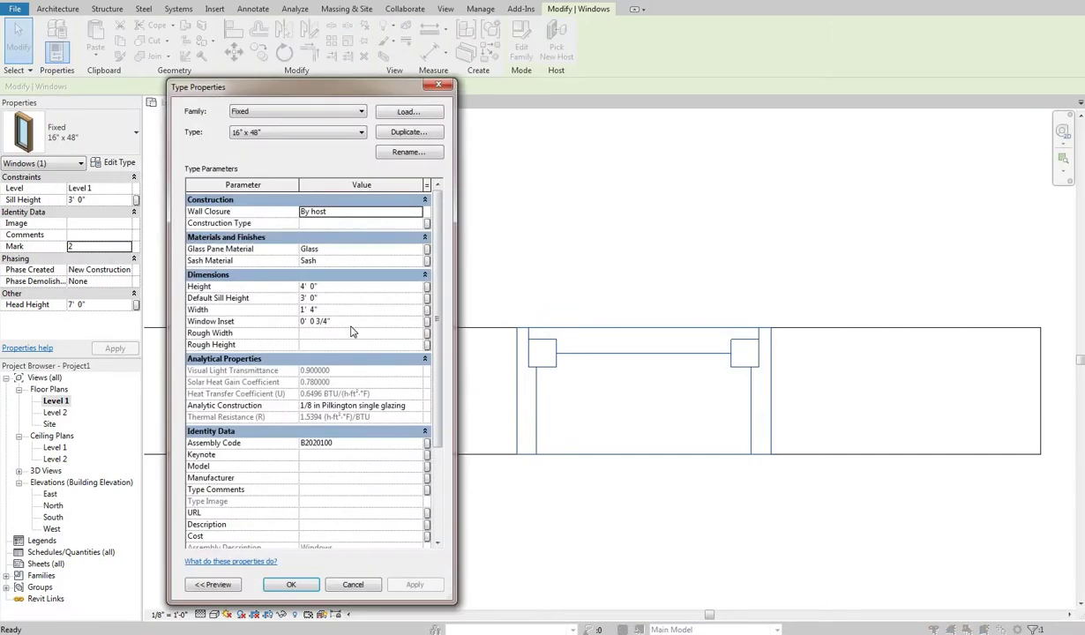
click(349, 325)
click(348, 325)
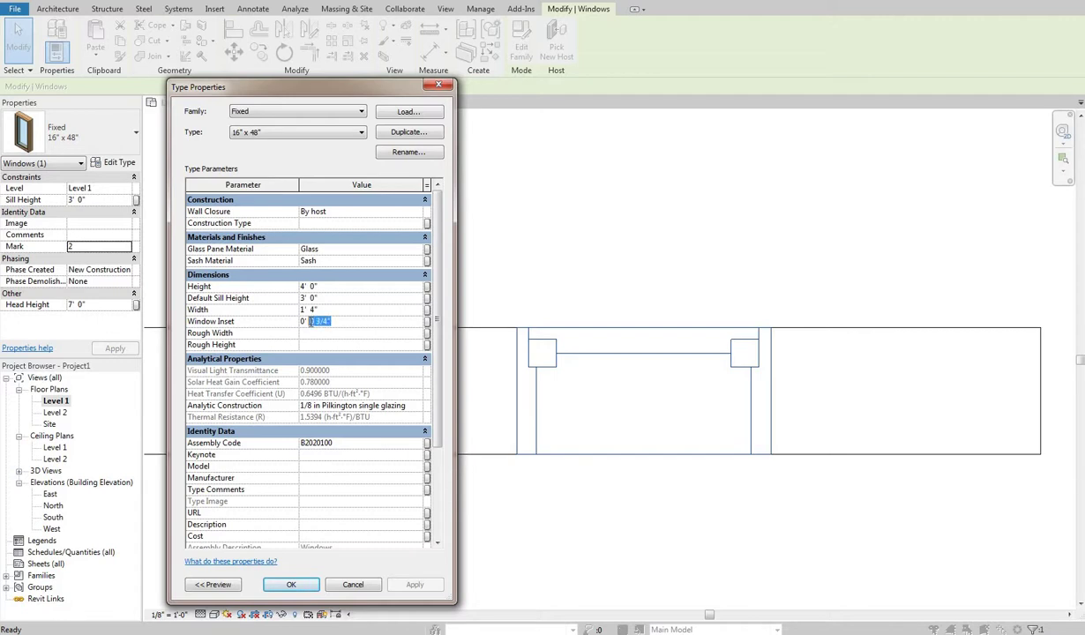
text(2)
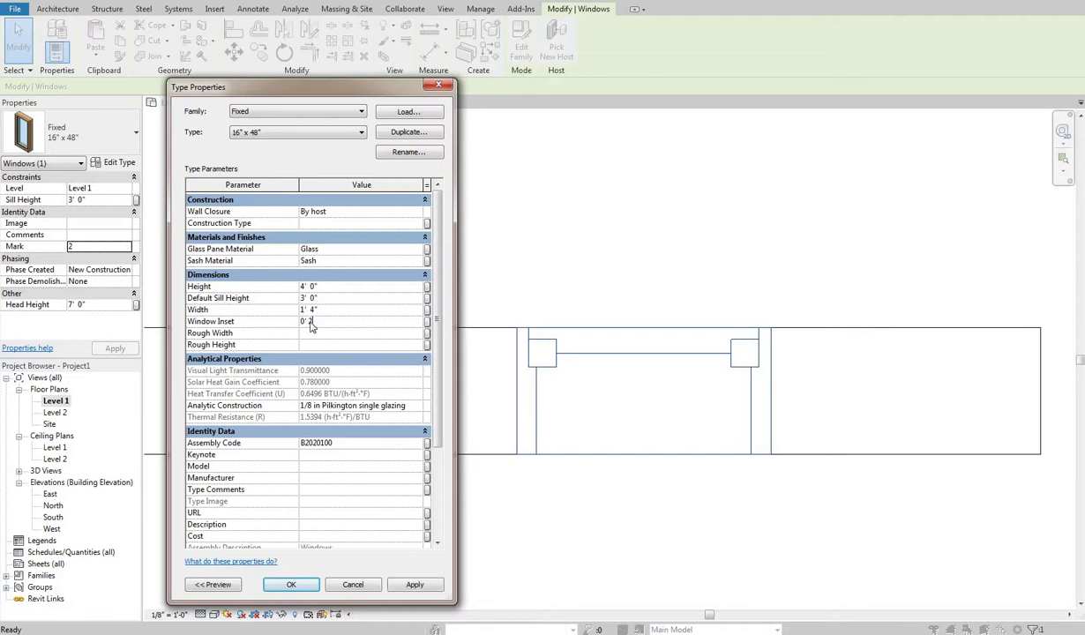
click(415, 586)
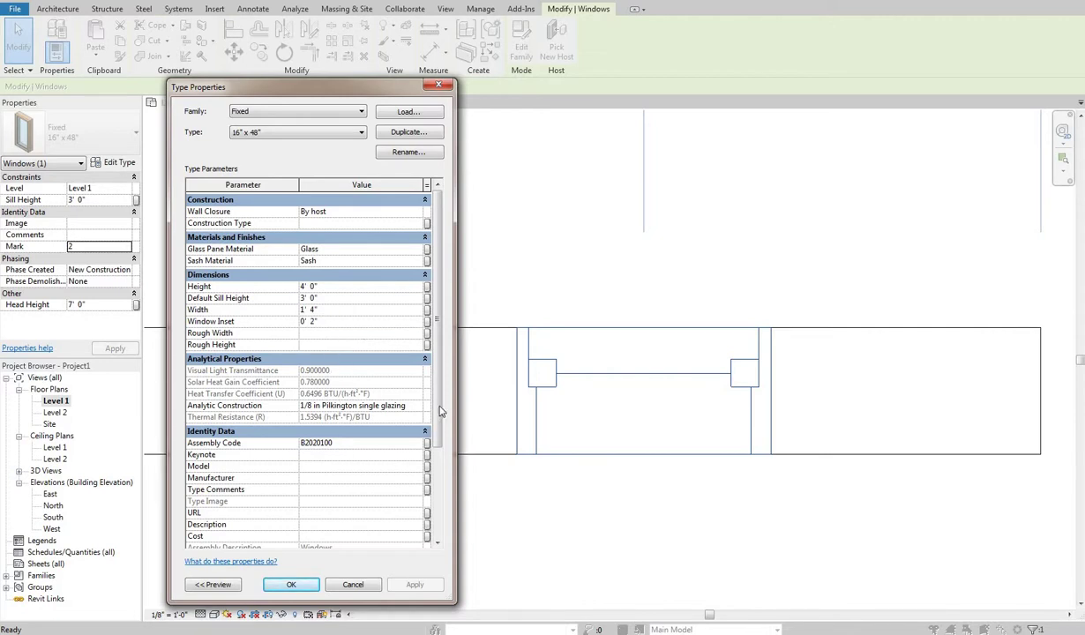
Examine the window type's analytical, identity data and IFC parameters, close the type properties and view the whole wall with the window deselected.
scroll(315, 428, down, 1)
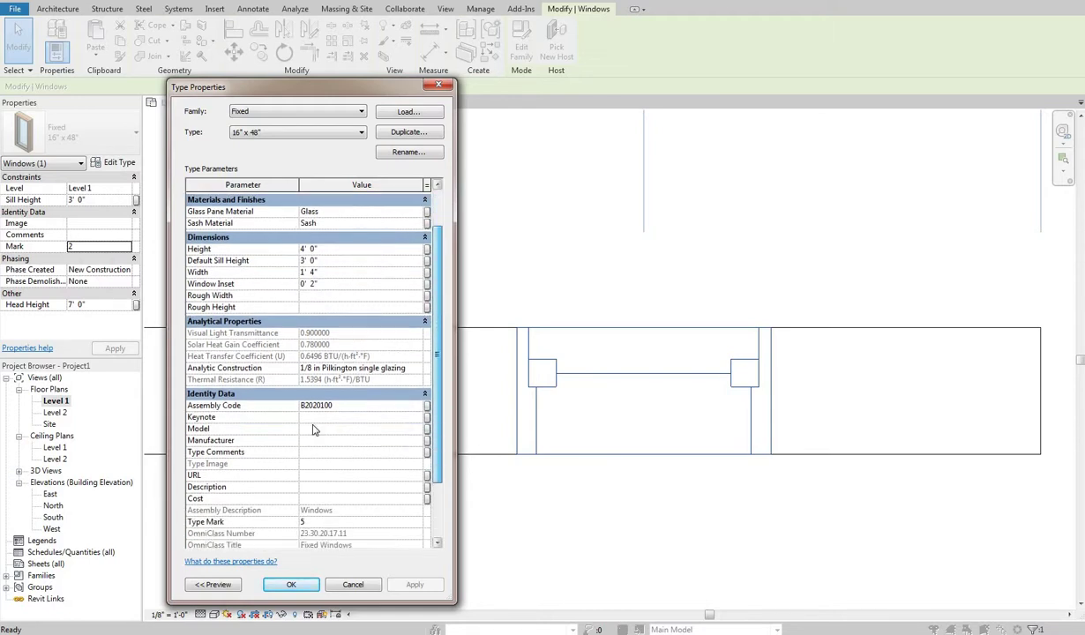
scroll(315, 429, down, 2)
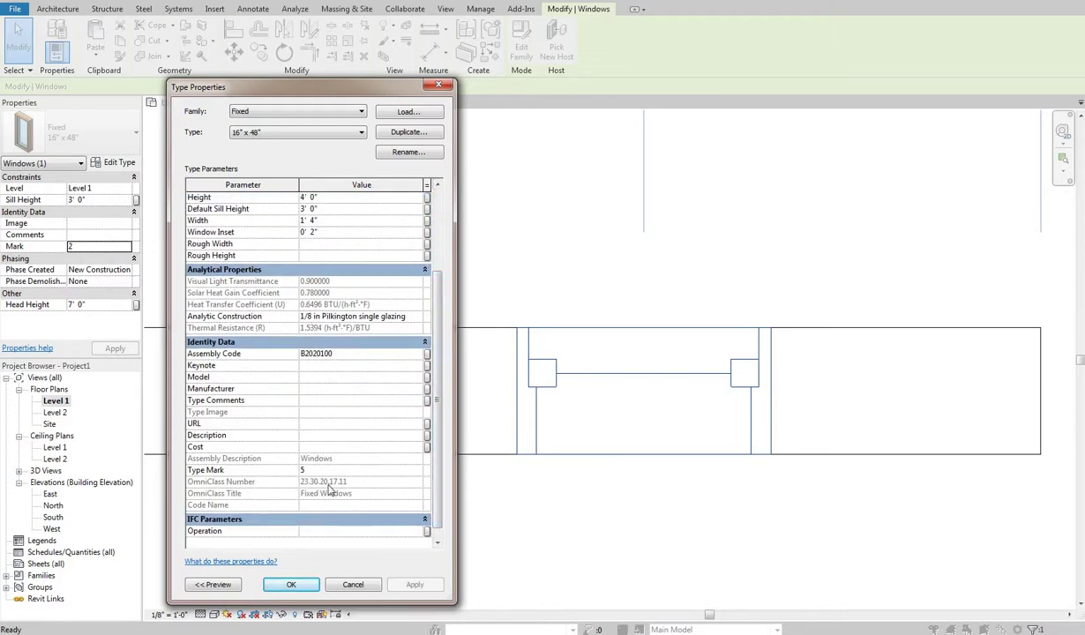
click(353, 585)
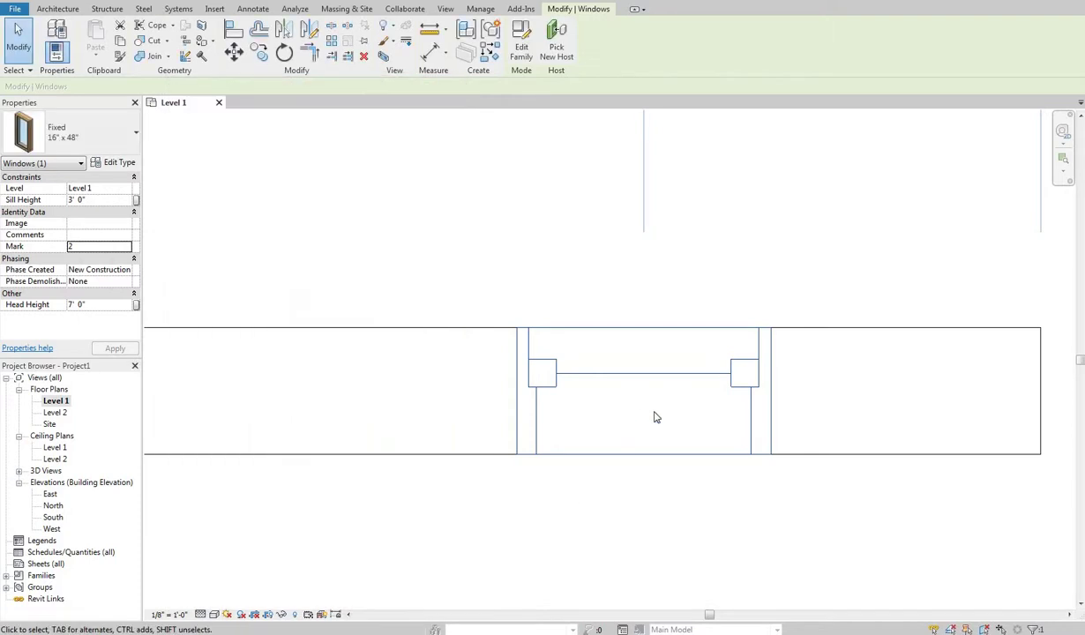
key(Escape)
scroll(525, 383, down, 2)
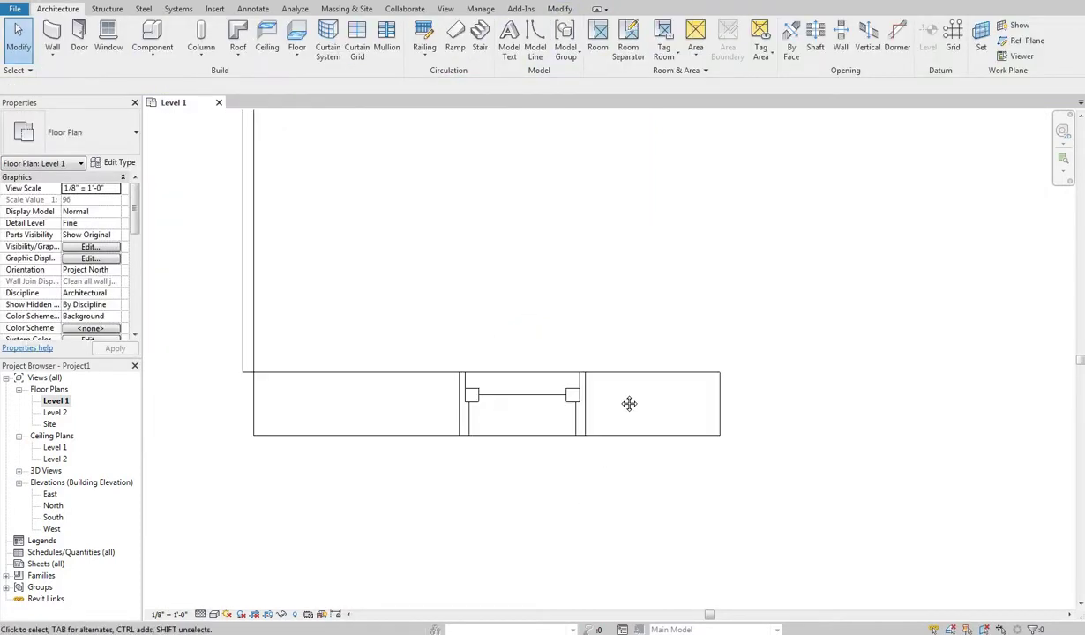
scroll(630, 403, down, 2)
scroll(628, 369, up, 2)
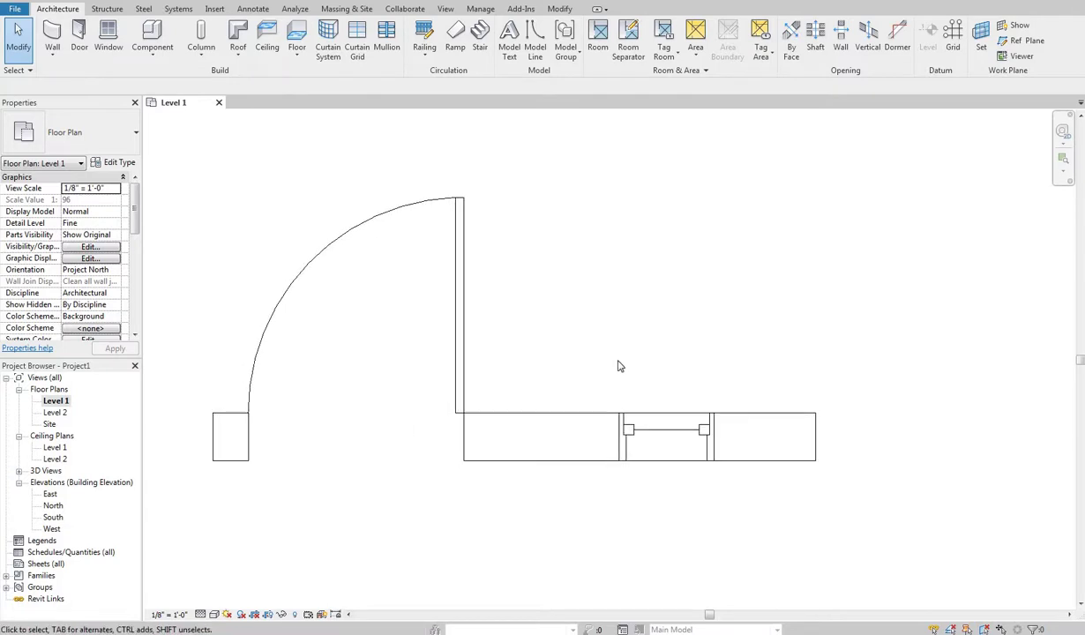